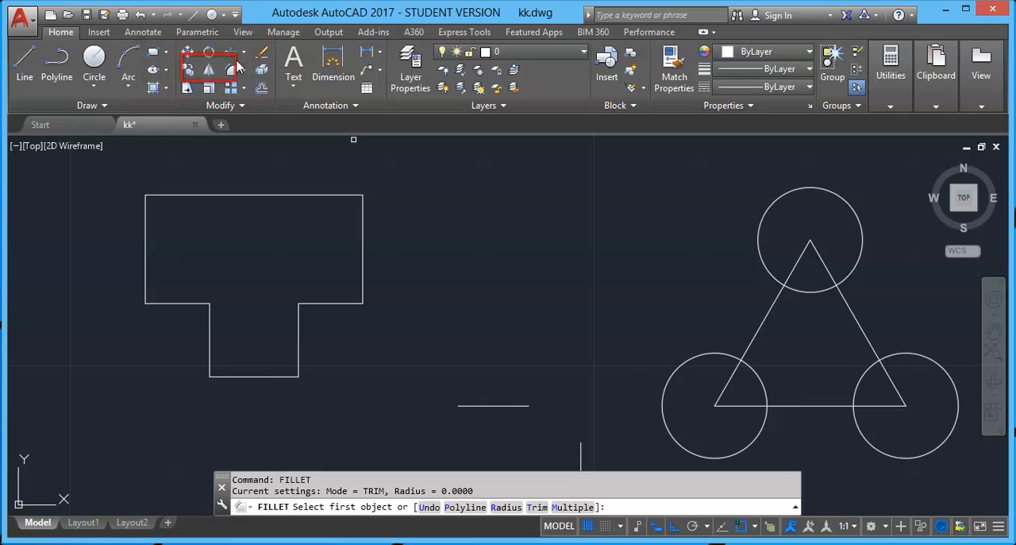
Try to fillet the T-shape's upper-left corner between its top and left edges with the current radius of 0
key("Escape")
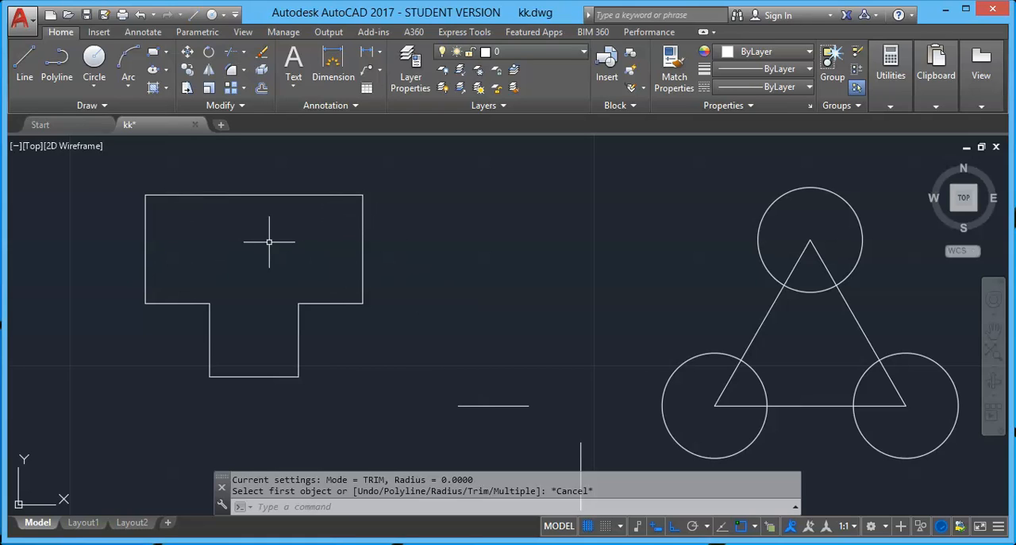
left_click(234, 72)
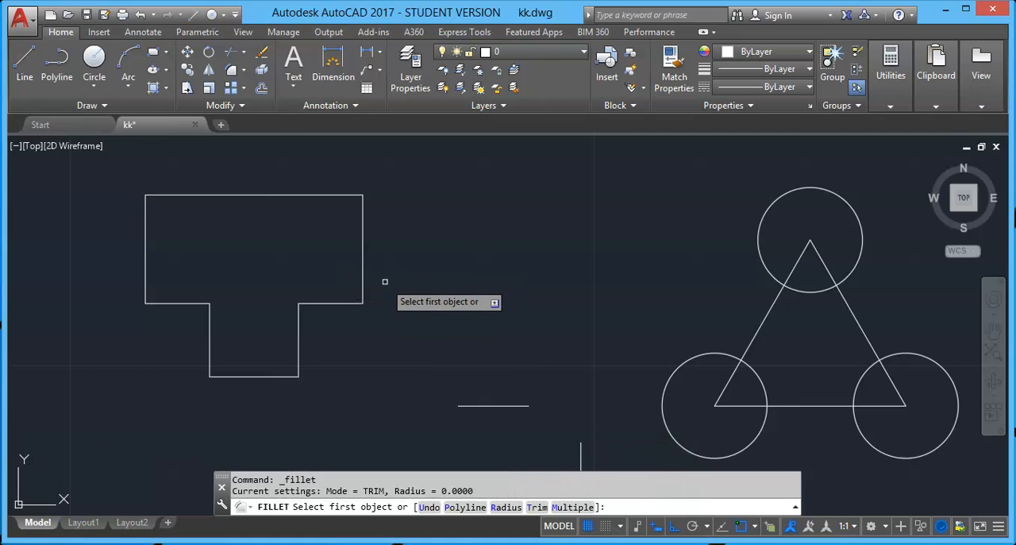
left_click(154, 195)
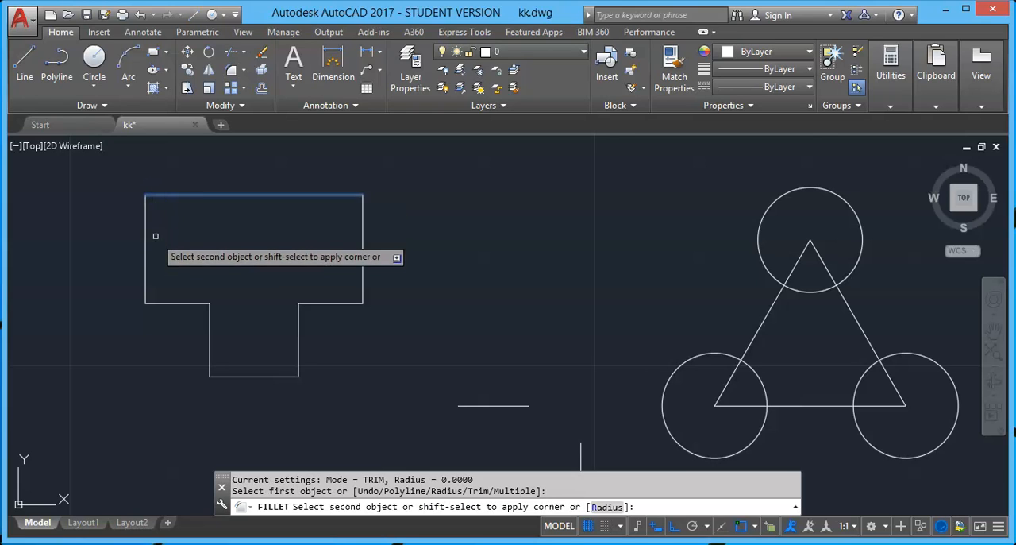
left_click(145, 219)
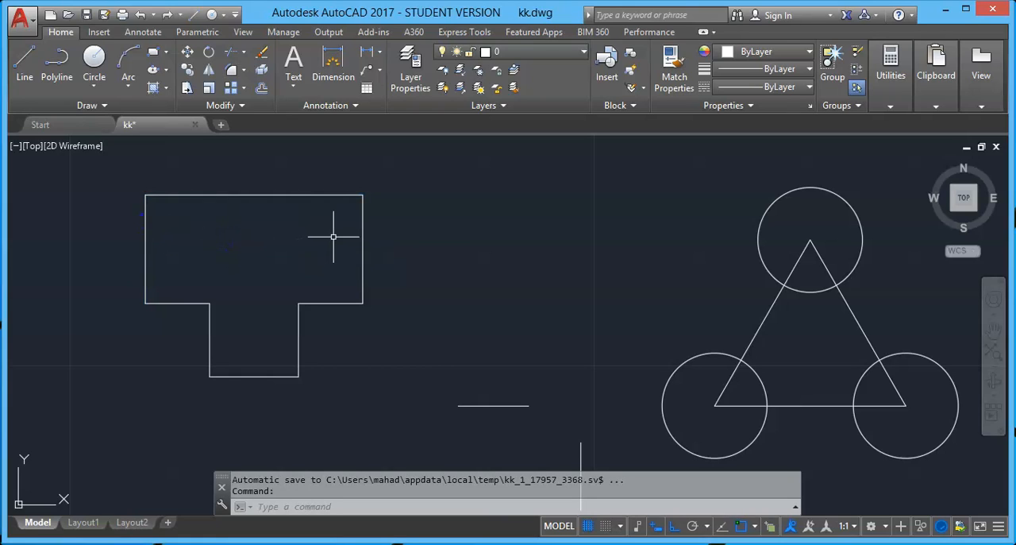
Fillet the T-shape's upper-right corner with a radius of 4, and undo that fillet
left_click(233, 70)
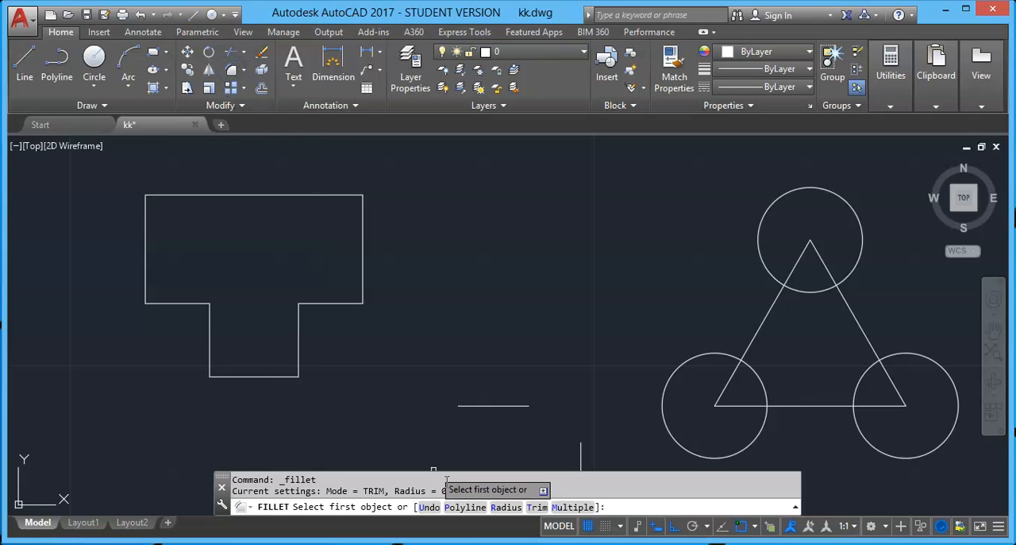
left_click(504, 507)
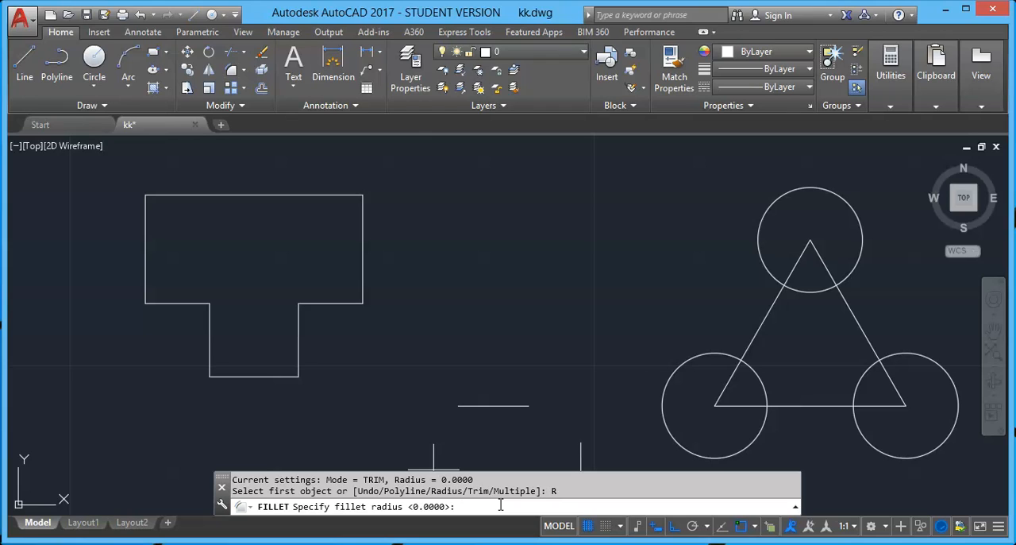
key("Return")
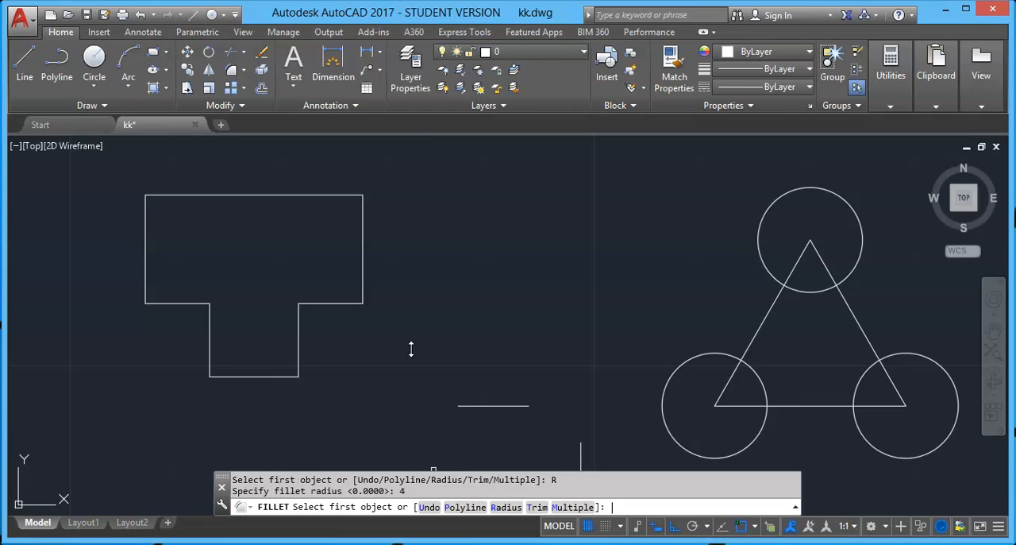
left_click(317, 195)
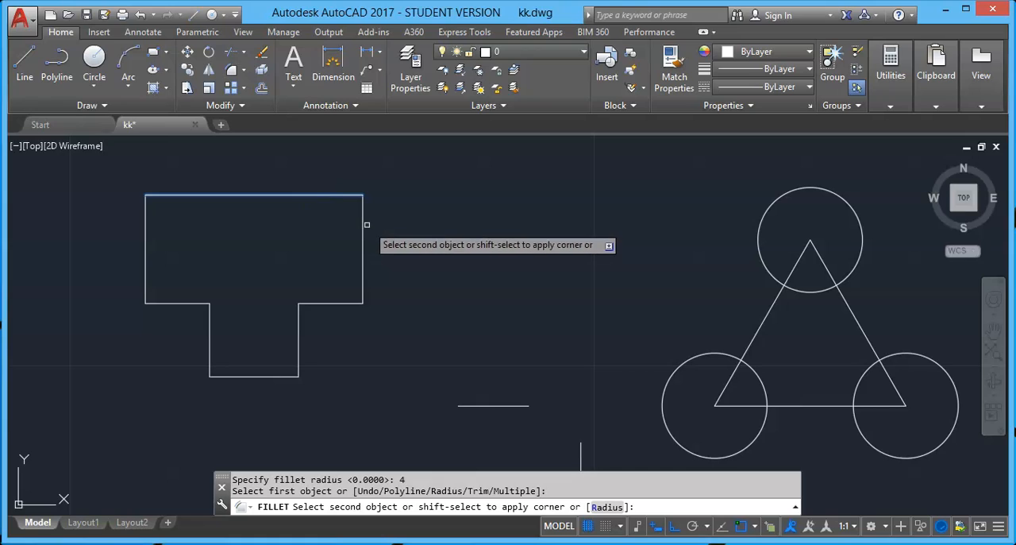
left_click(362, 226)
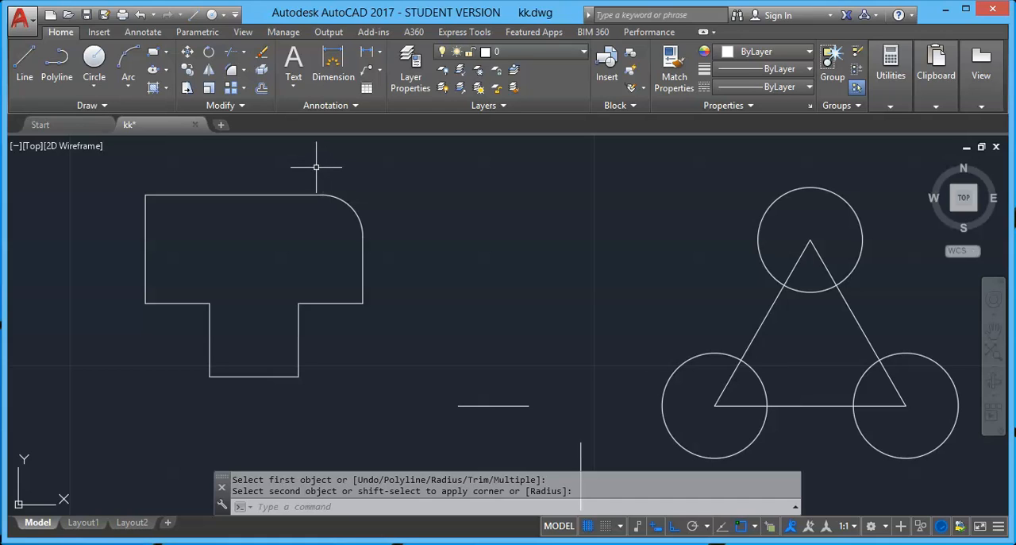
key("ctrl+z")
Fillet the T-shape's upper-right corner with a radius of 4 in No trim mode
left_click(231, 69)
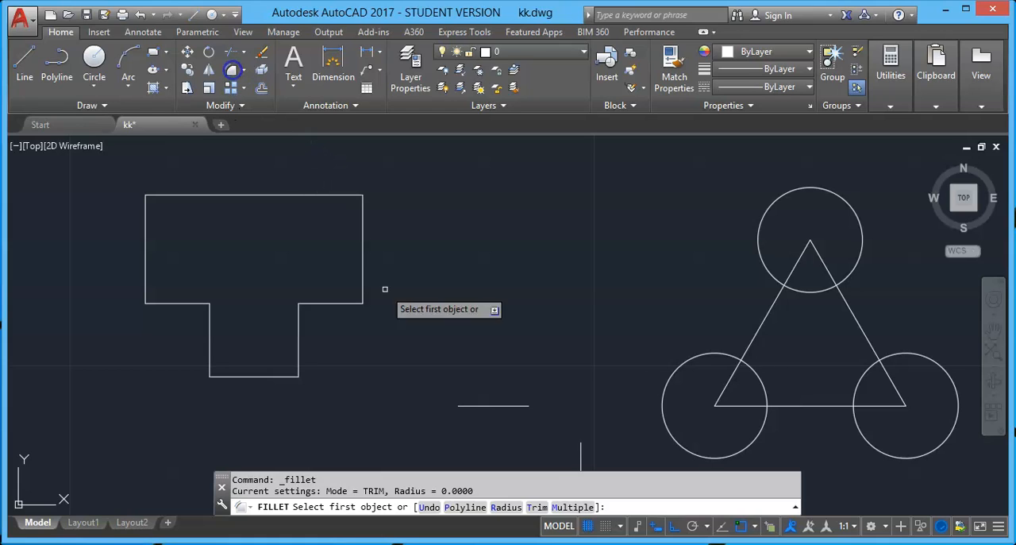
left_click(506, 506)
type("4")
key("Return")
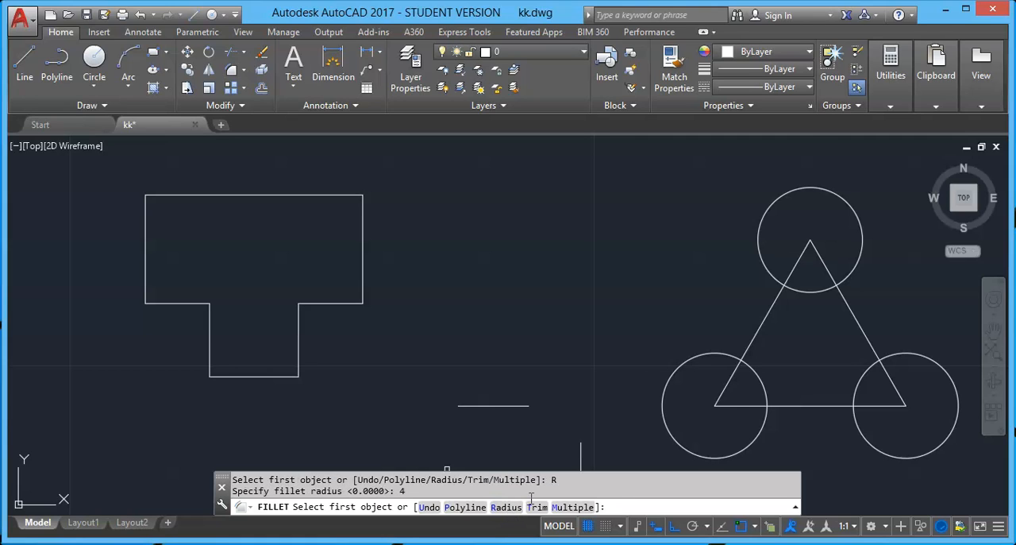
left_click(537, 507)
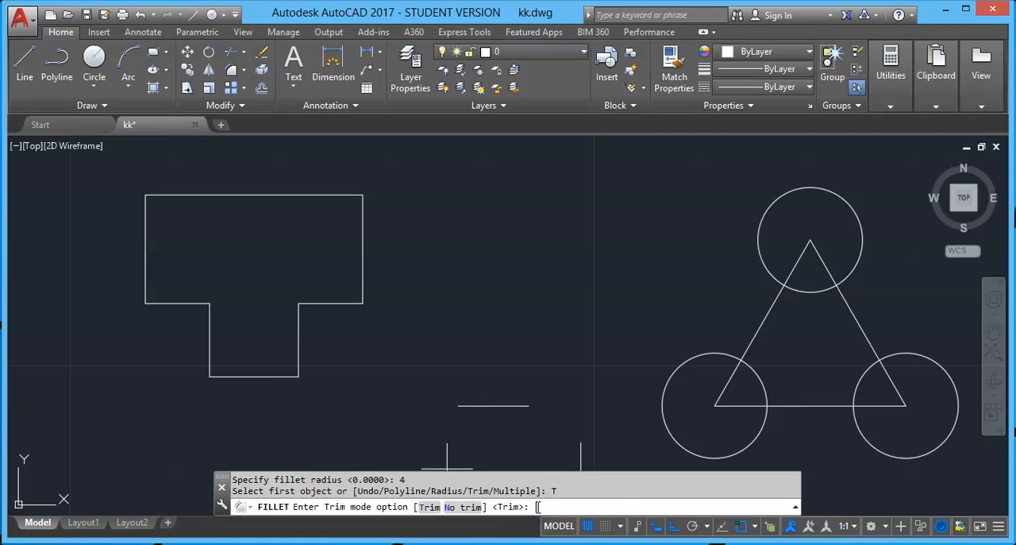
left_click(464, 508)
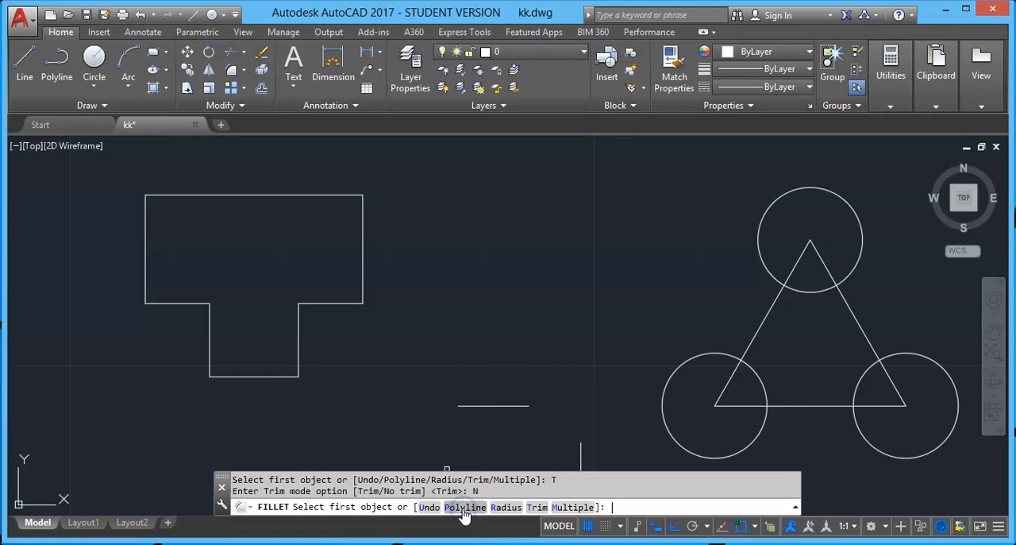
left_click(339, 195)
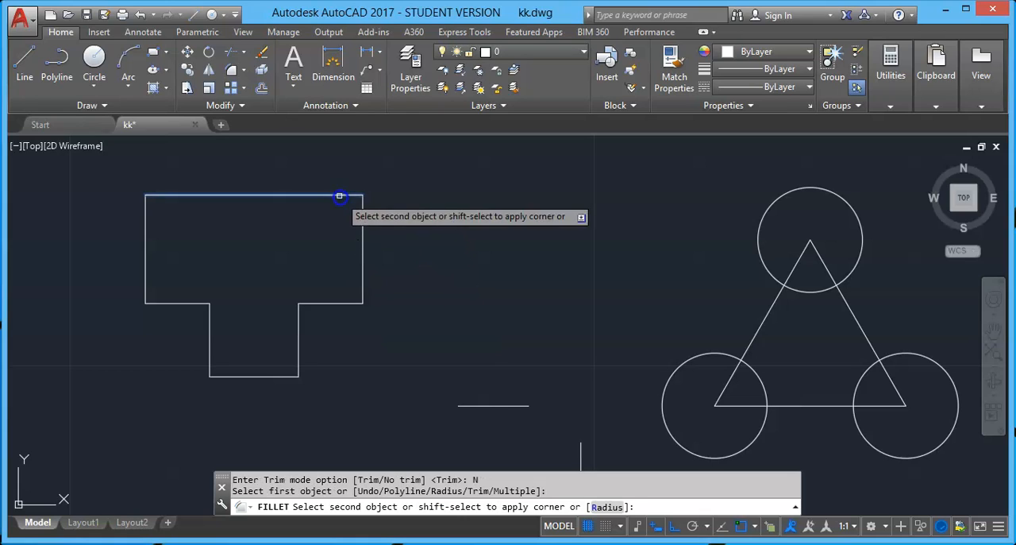
left_click(362, 213)
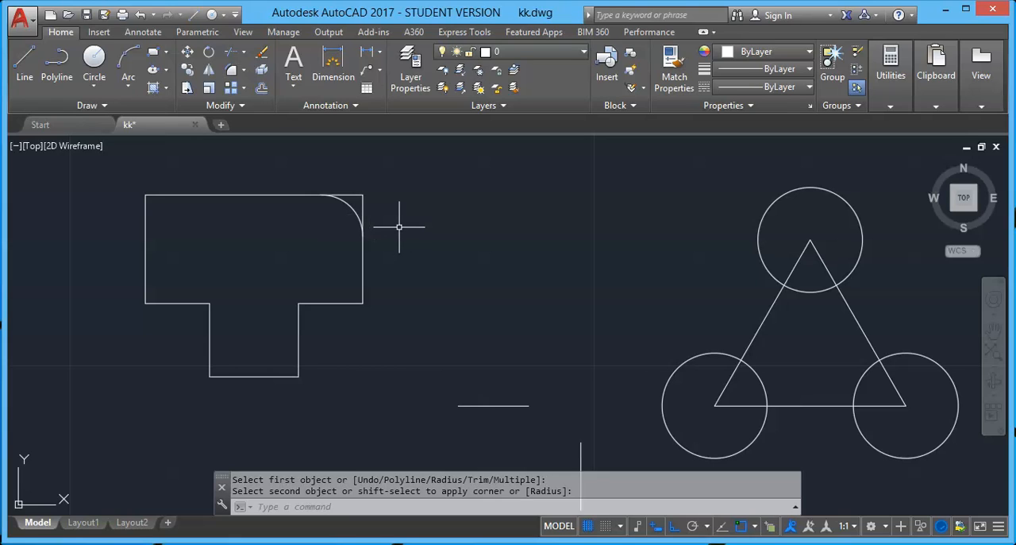
Fillet the T-shape's upper-right corner again between the top and right edges, using Trim mode
left_click(233, 69)
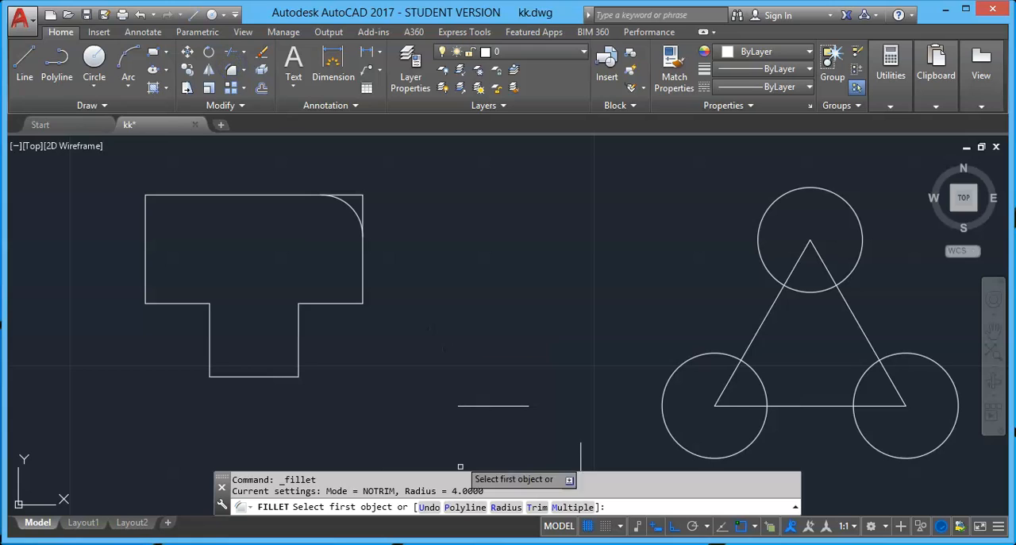
left_click(537, 506)
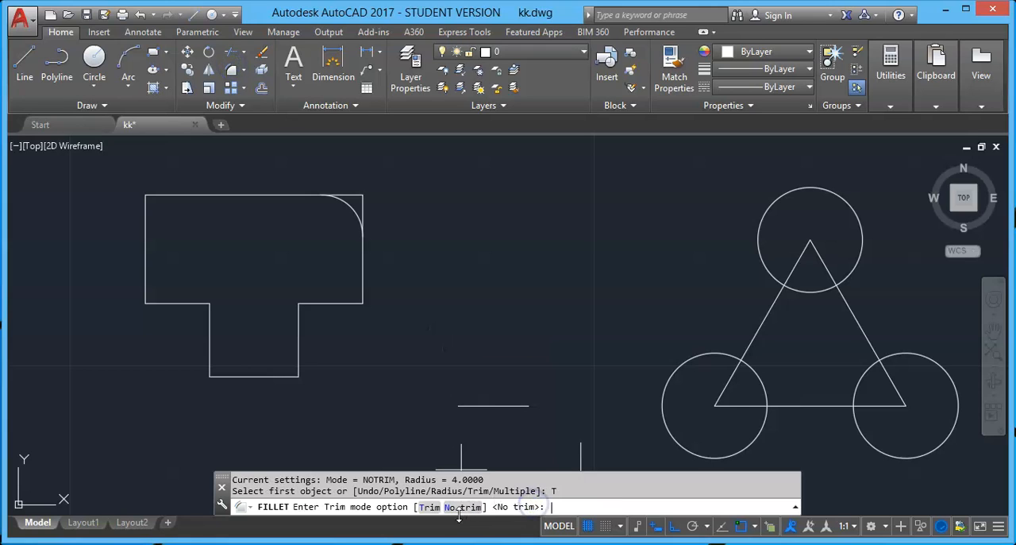
left_click(430, 506)
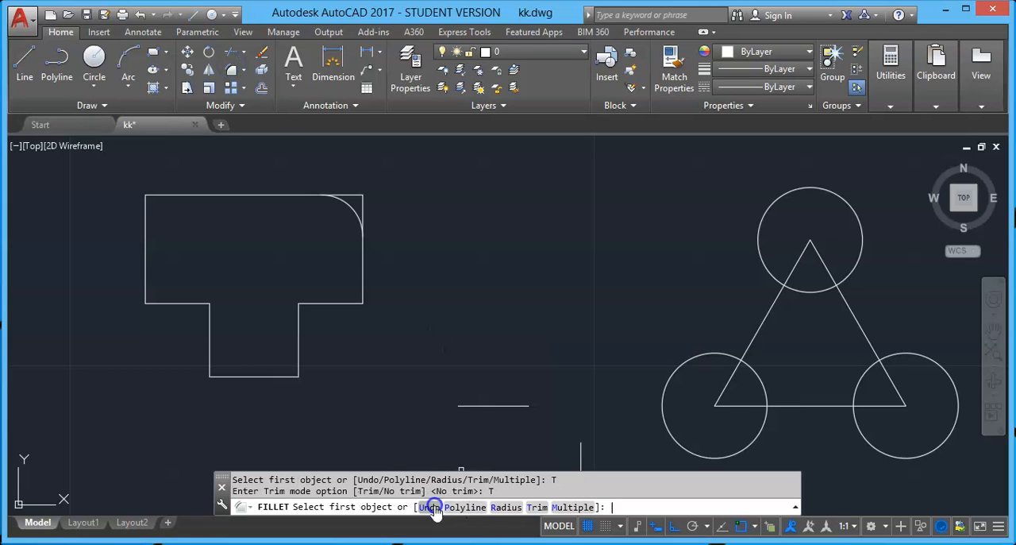
left_click(300, 194)
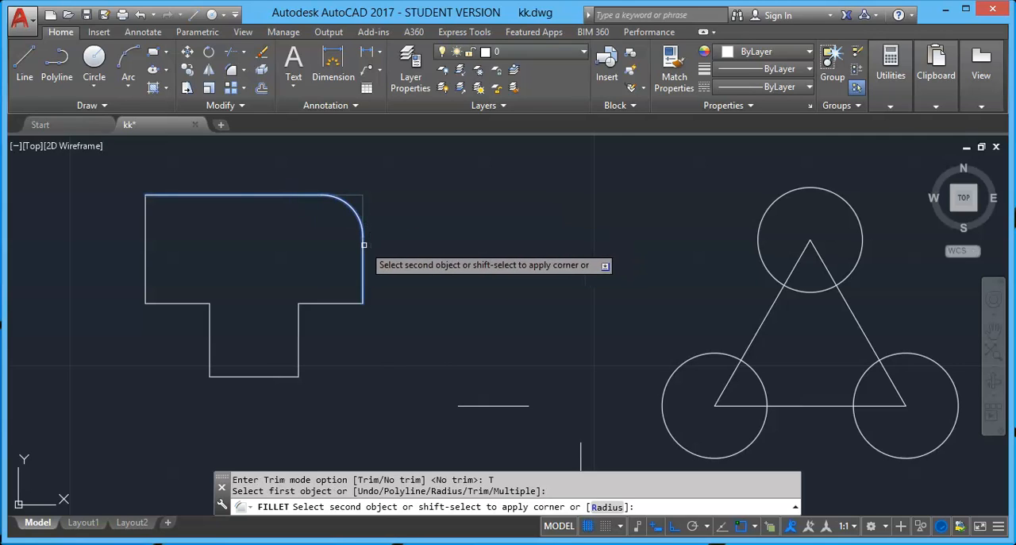
left_click(365, 245)
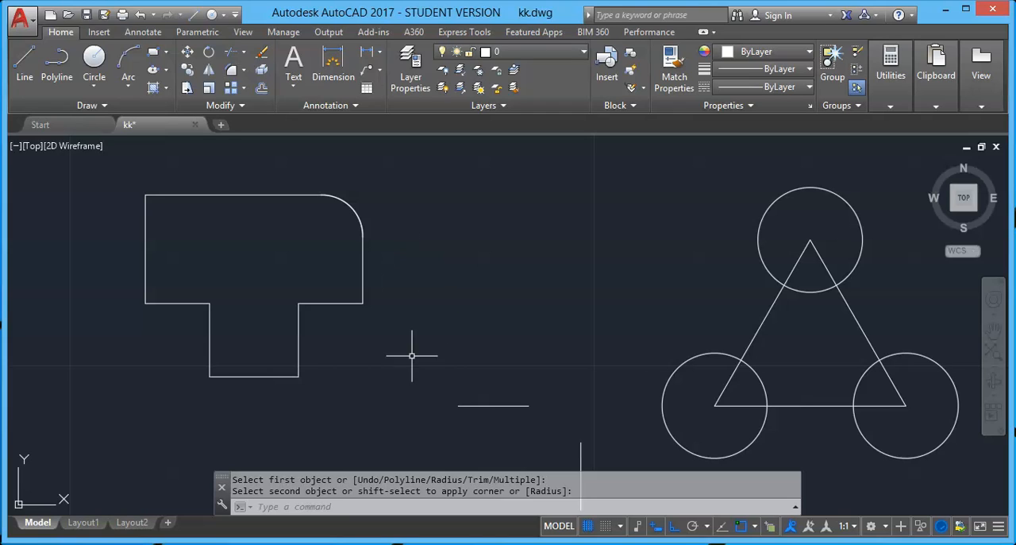
Fillet the five remaining outer corners of the T-shape with radius 4, using Trim mode and the Multiple option
left_click(231, 69)
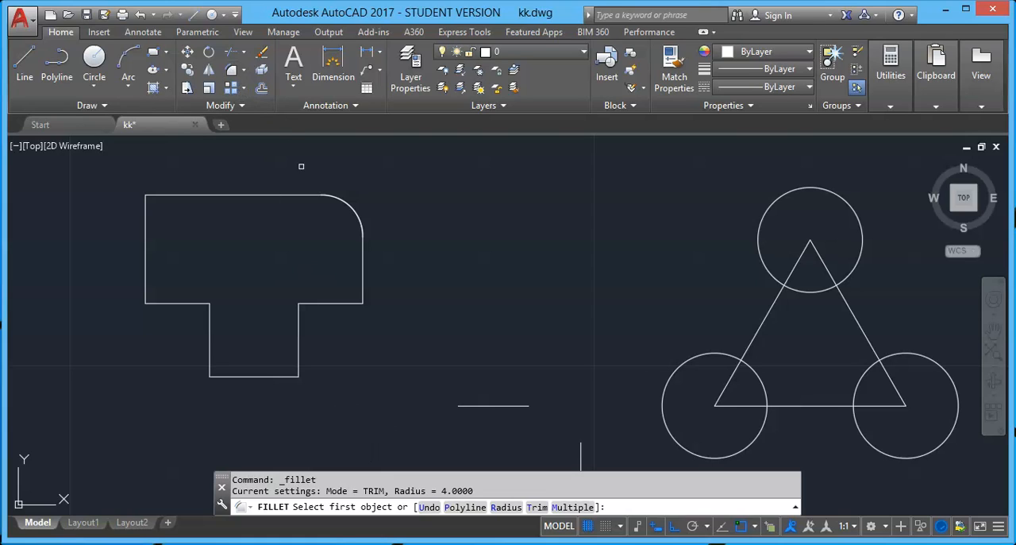
left_click(538, 506)
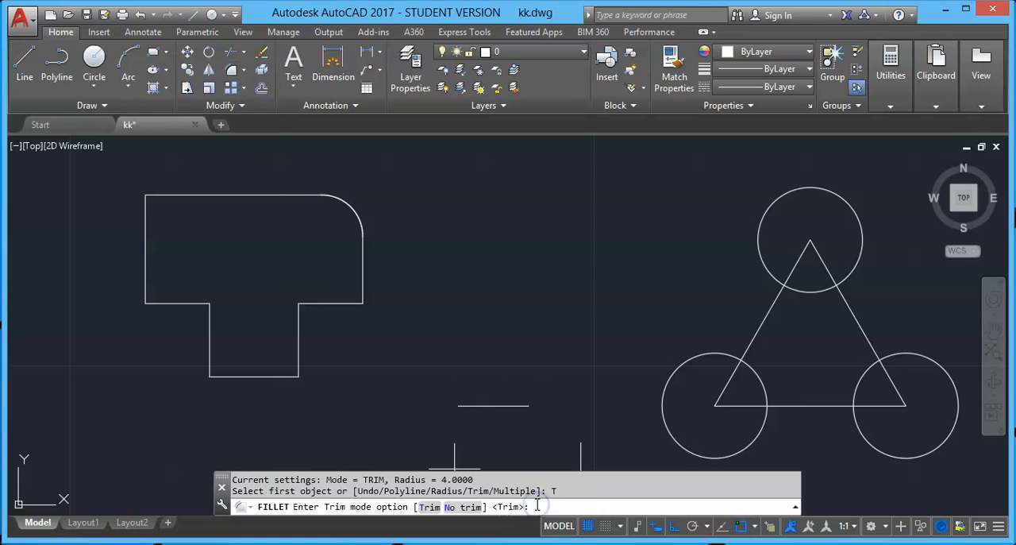
left_click(429, 508)
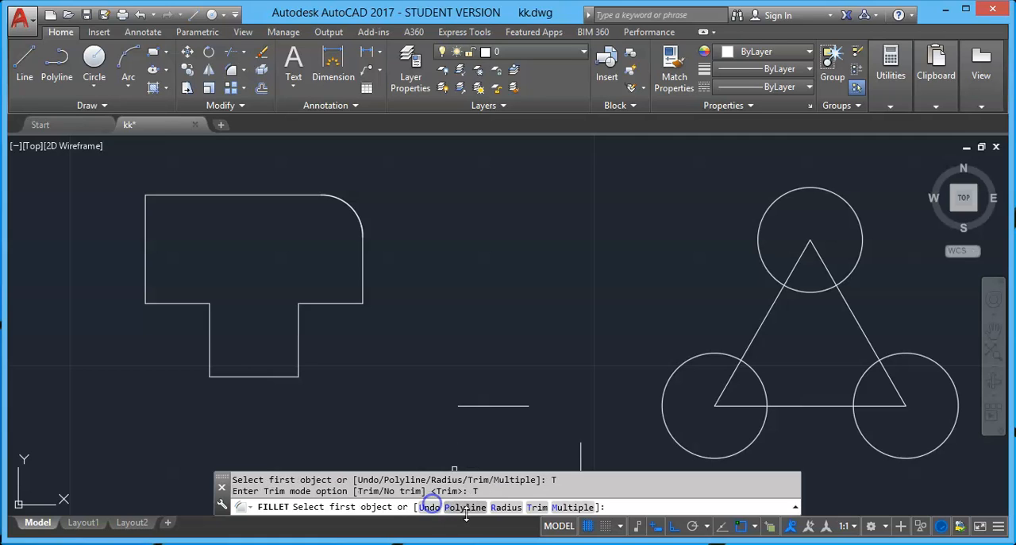
left_click(566, 507)
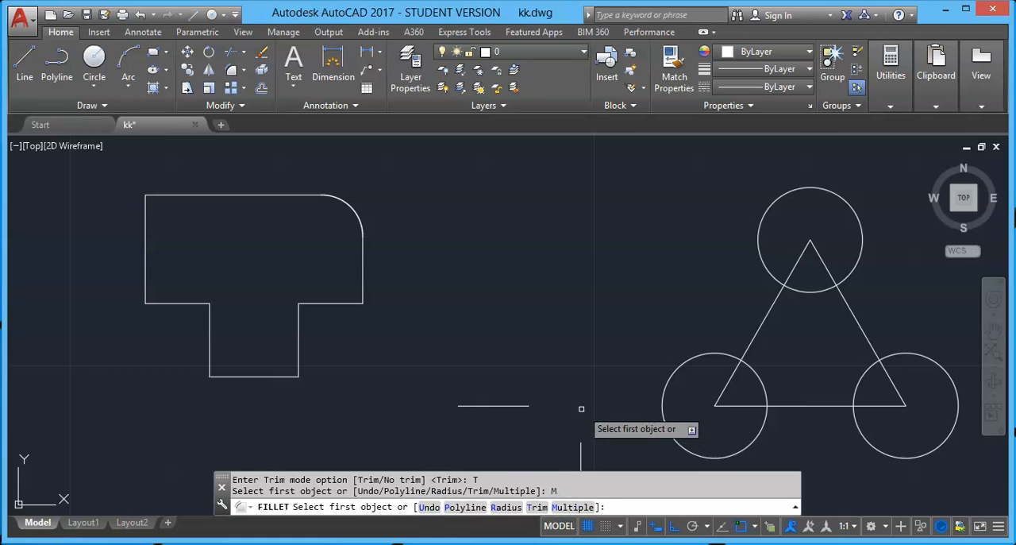
scroll(514, 368, "down", 2)
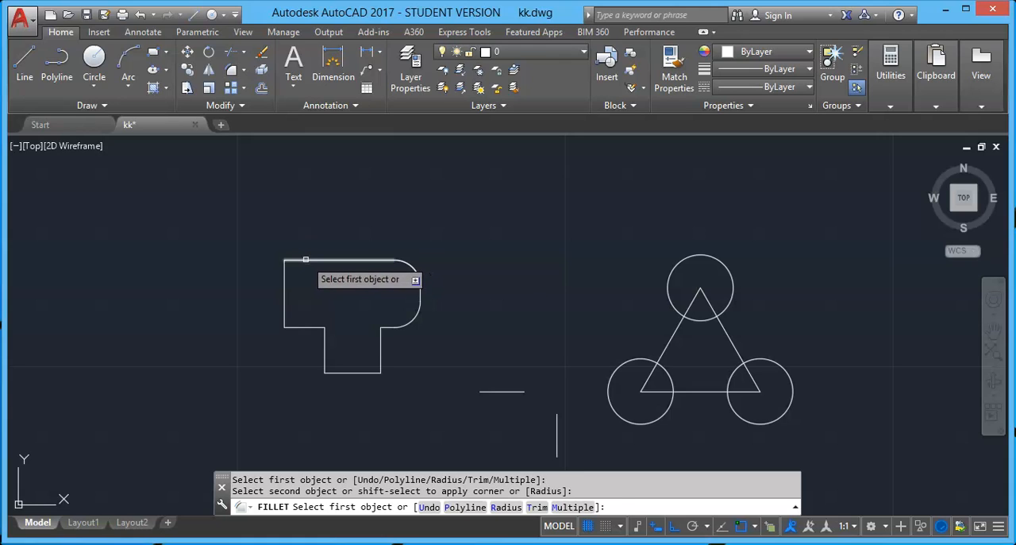
left_click(294, 259)
left_click(285, 291)
left_click(323, 354)
left_click(344, 372)
left_click(380, 353)
left_click(369, 371)
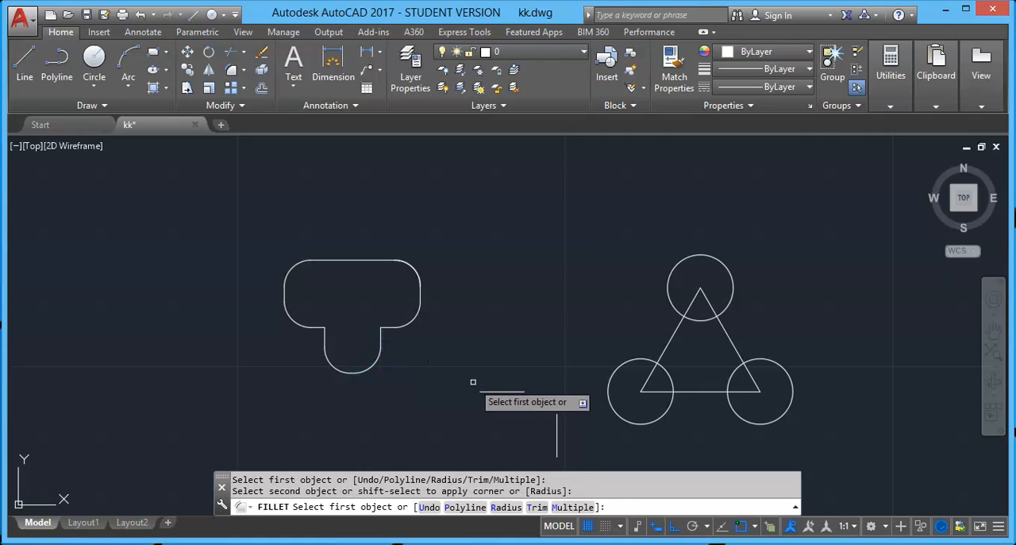
key("Escape")
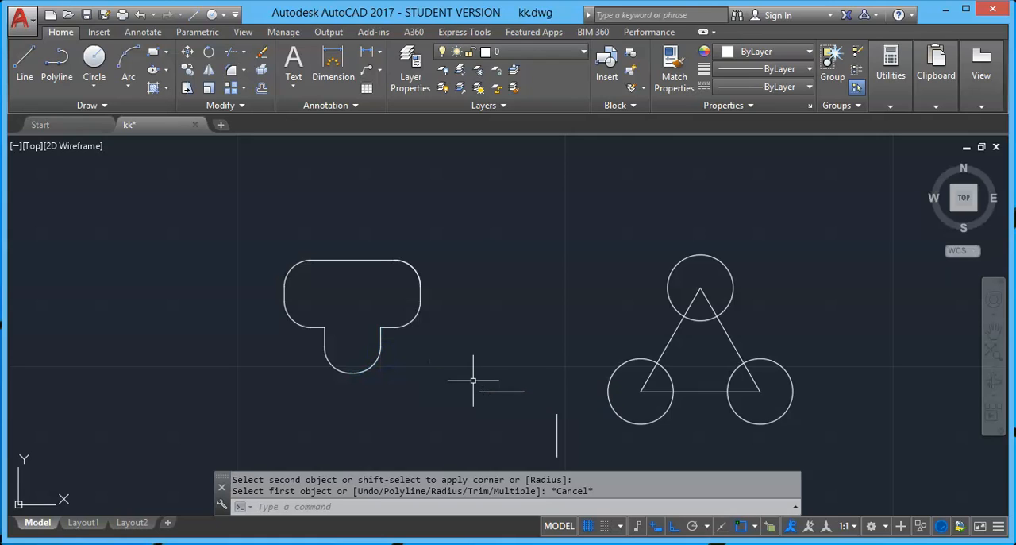
Join the separate horizontal and vertical lines with a fillet of radius 0, and undo that fillet
left_click(231, 71)
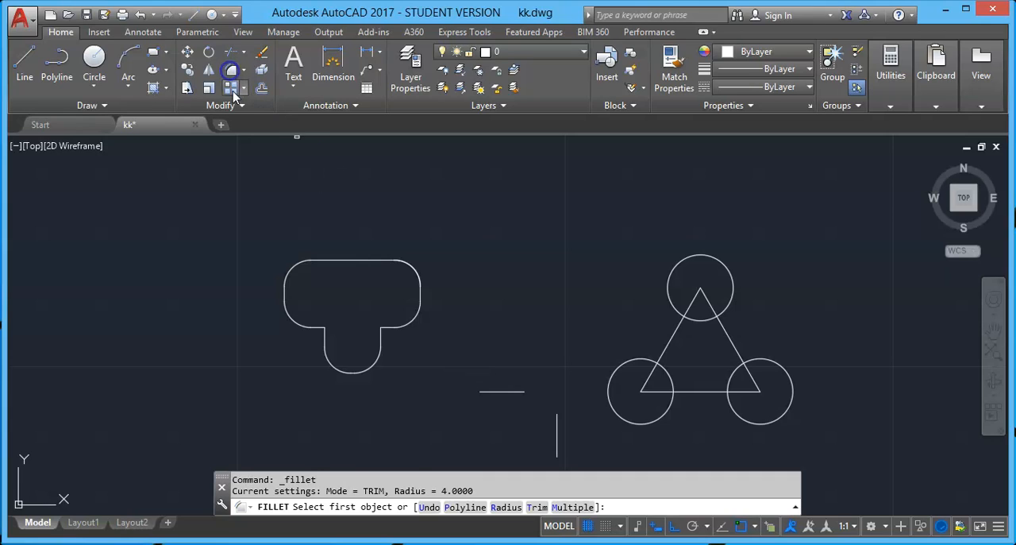
left_click(505, 507)
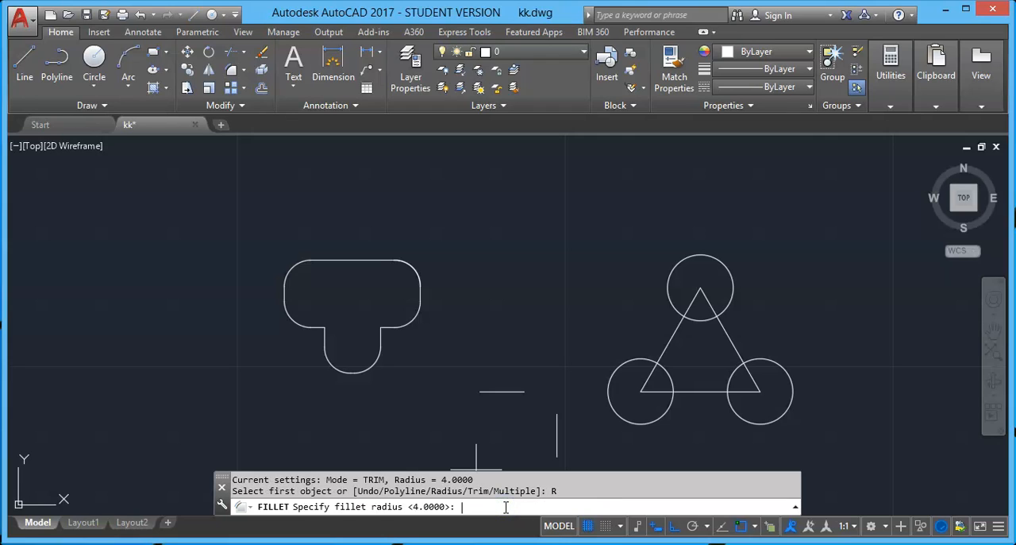
type("0")
key("Return")
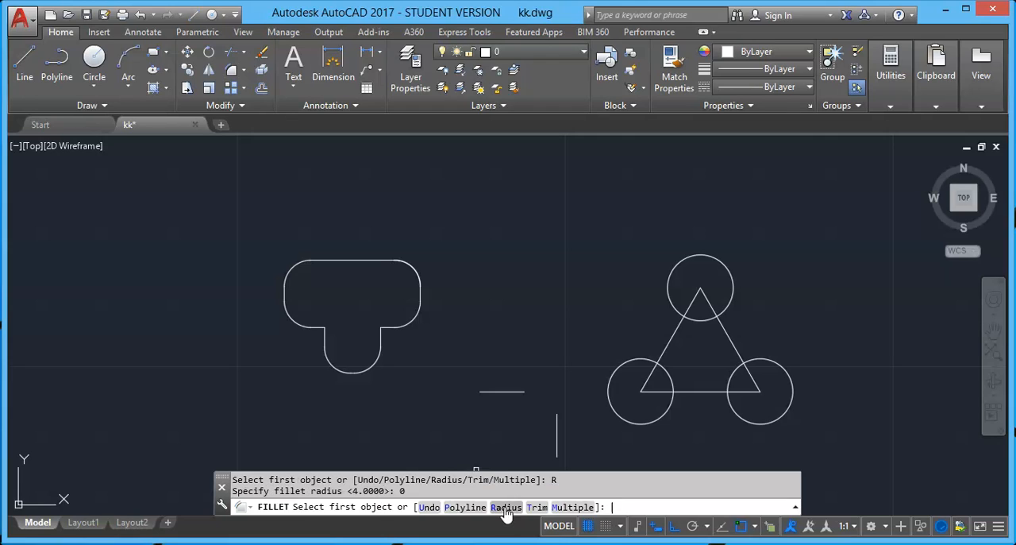
left_click(513, 392)
left_click(557, 421)
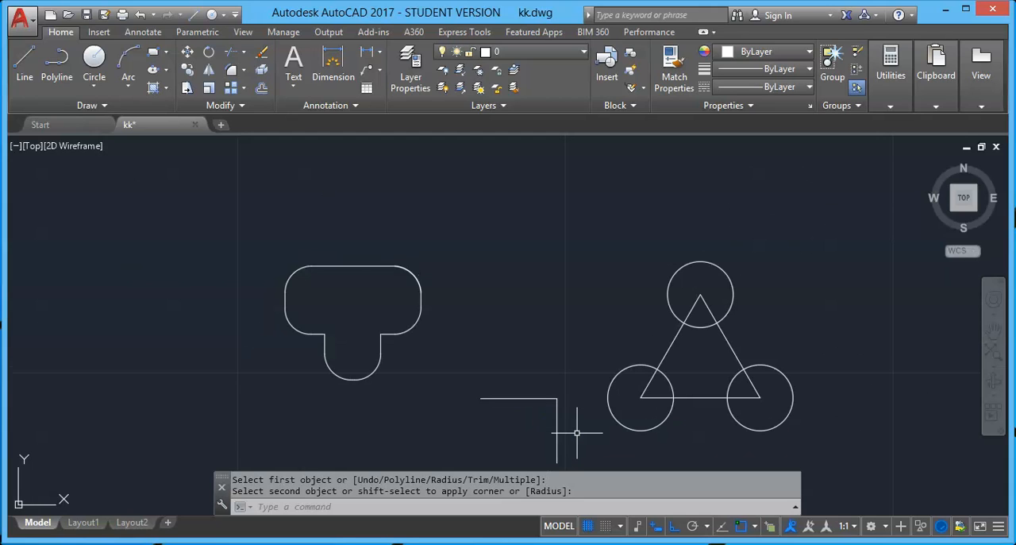
key("ctrl+z")
key("ctrl+z")
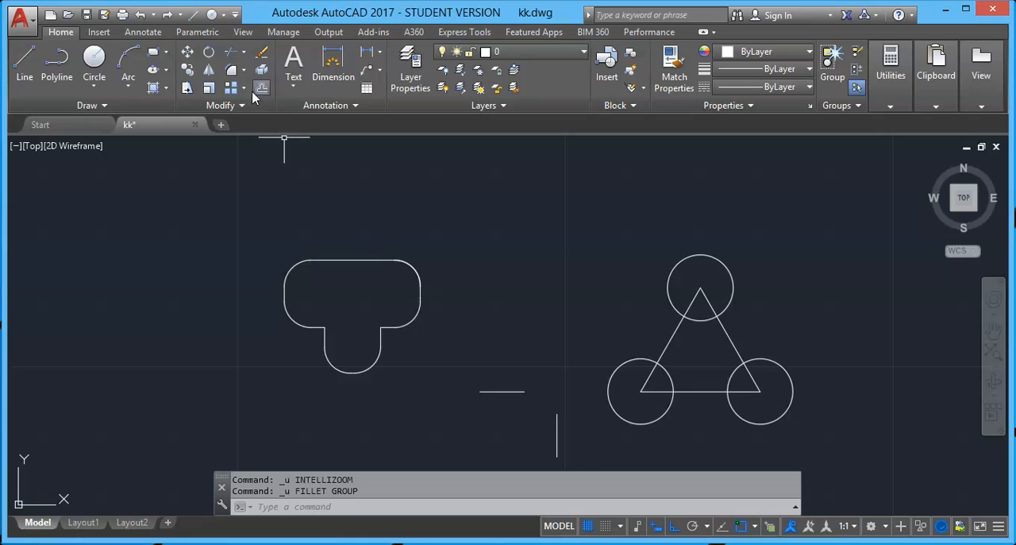
Join the separate horizontal and vertical lines with a fillet of radius 5
left_click(233, 72)
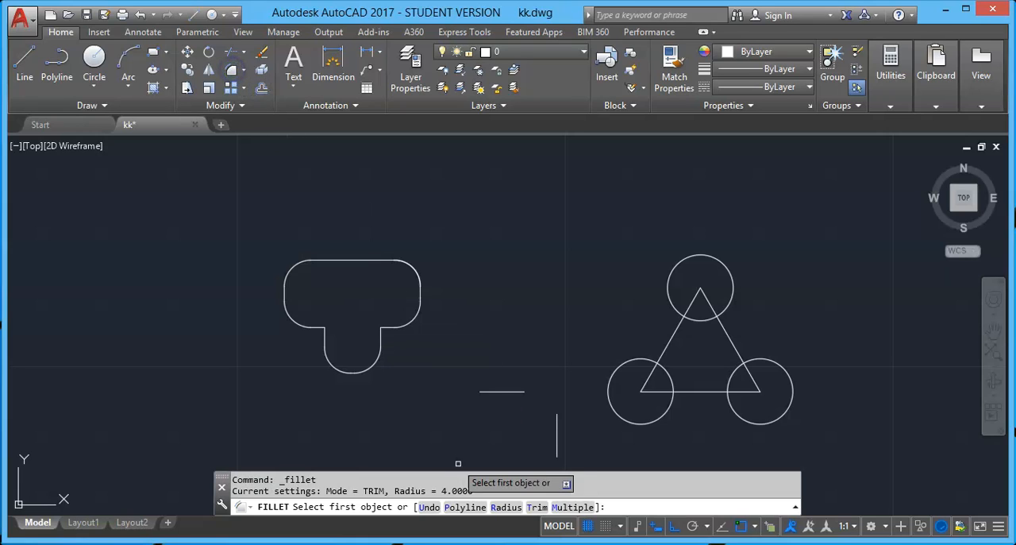
left_click(505, 507)
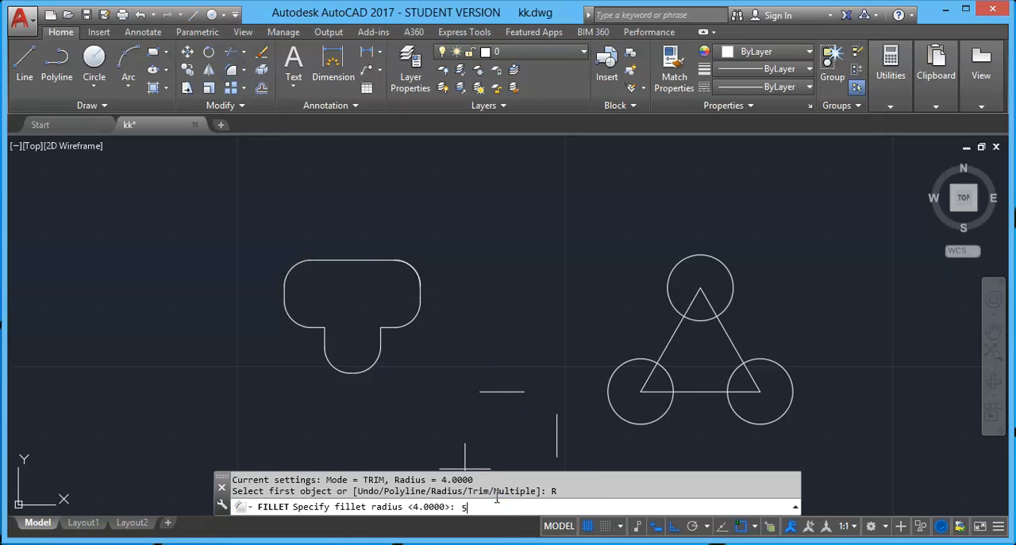
type("5")
key("Return")
left_click(517, 391)
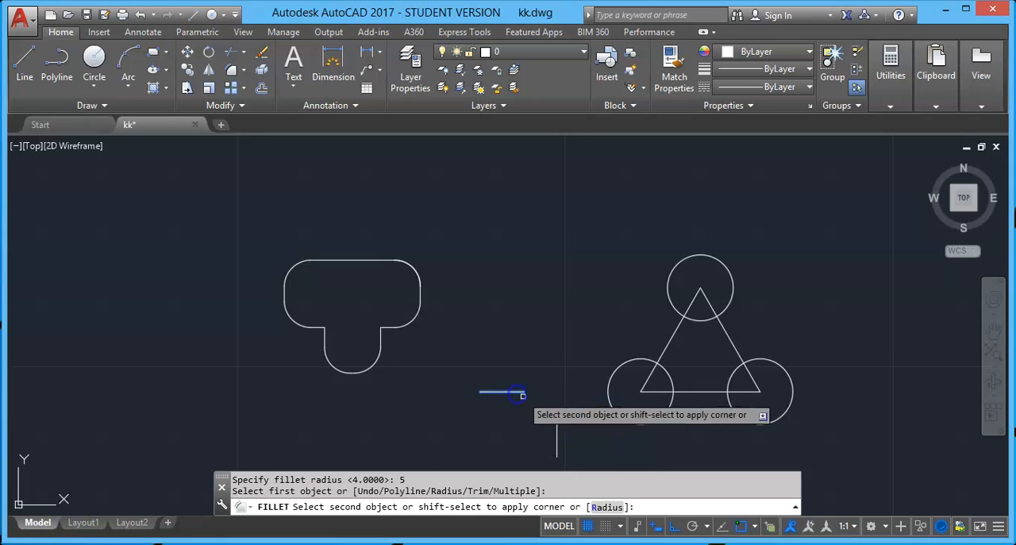
left_click(555, 422)
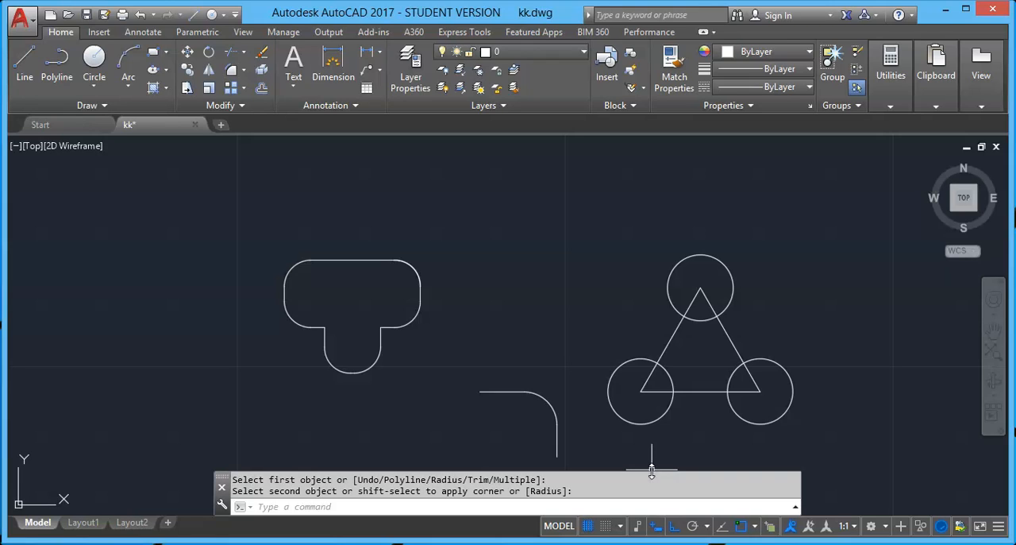
Fillet between the top circle and the lower-right circle with radius 5, using the Multiple option
left_click(232, 73)
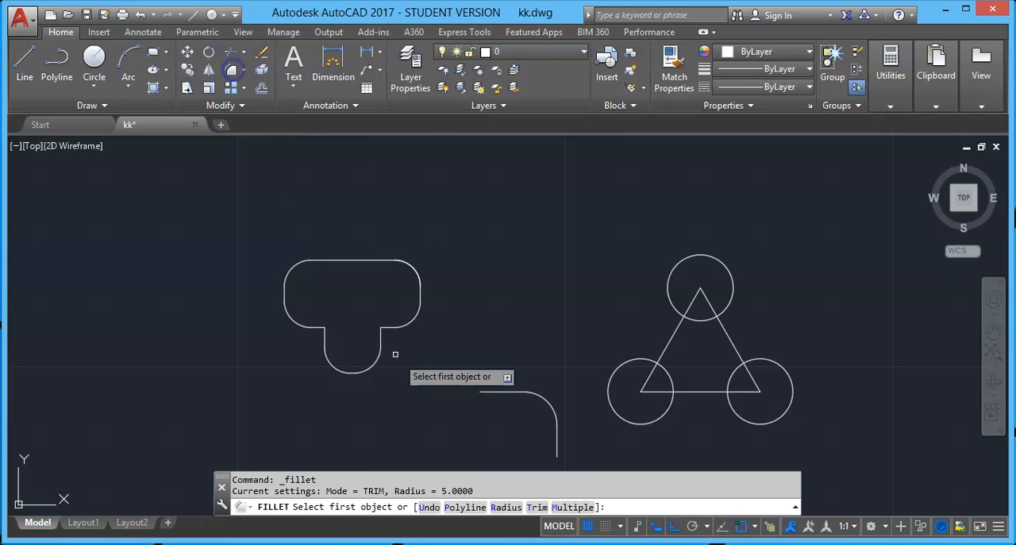
key("Escape")
middle_click_drag(543, 353, 431, 335)
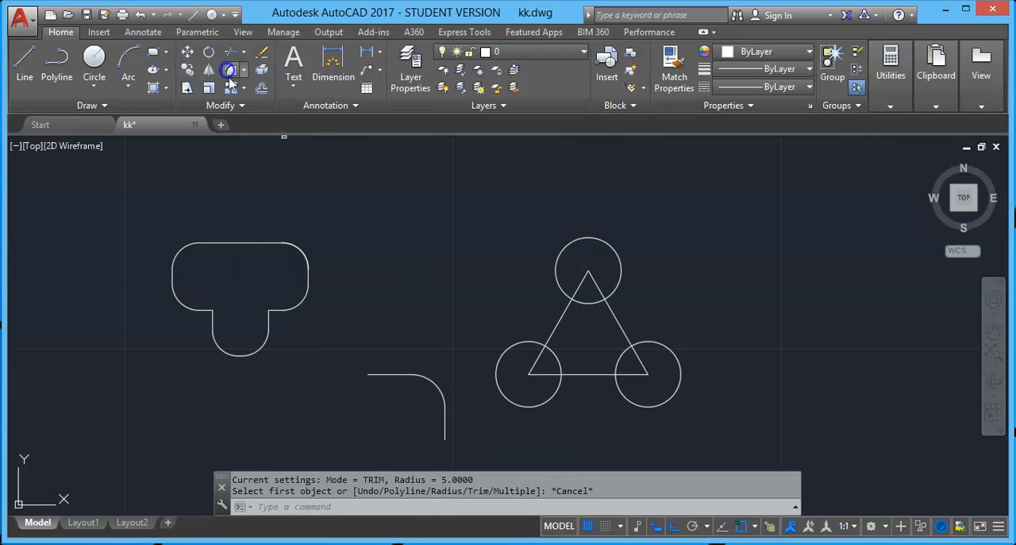
left_click(233, 71)
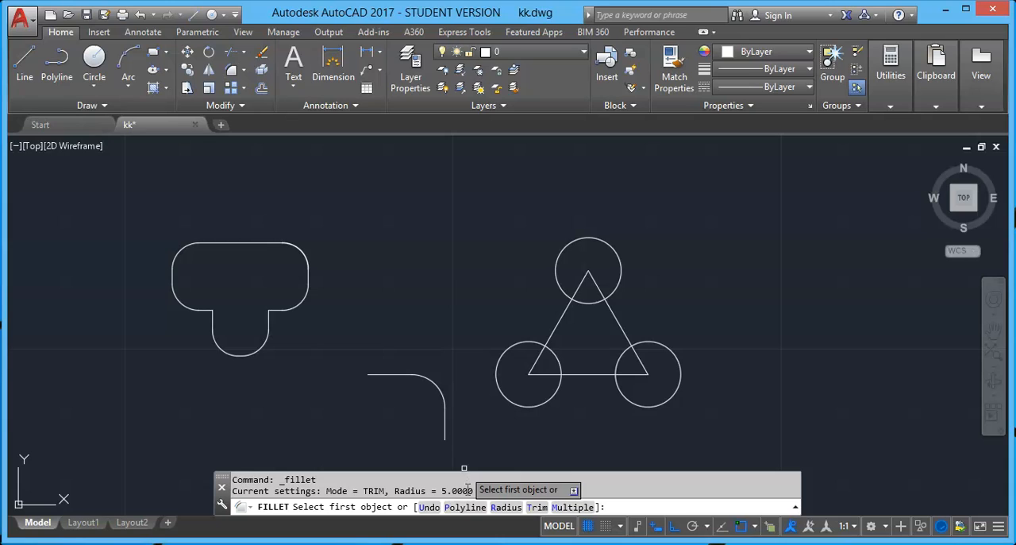
left_click(505, 507)
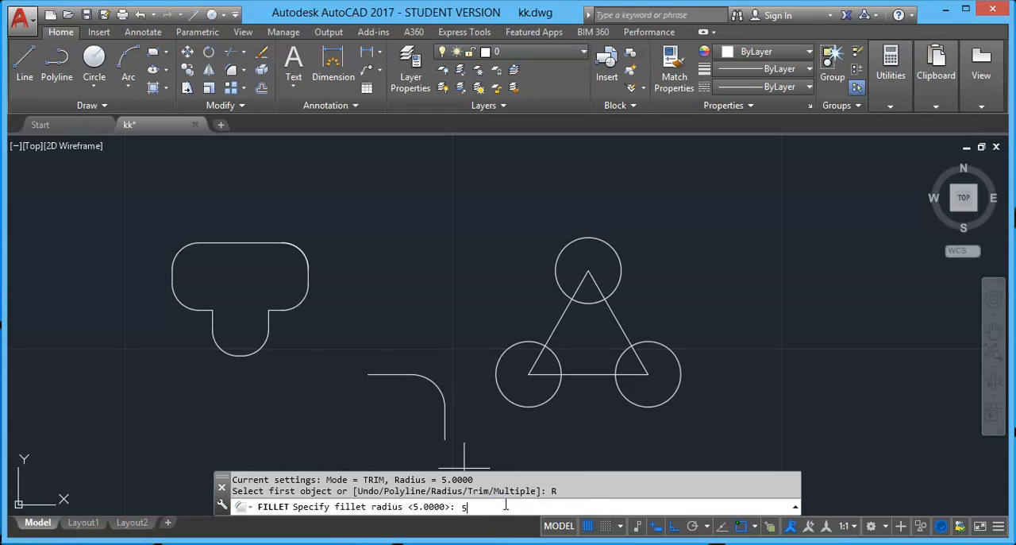
type("5")
key("Return")
left_click(572, 507)
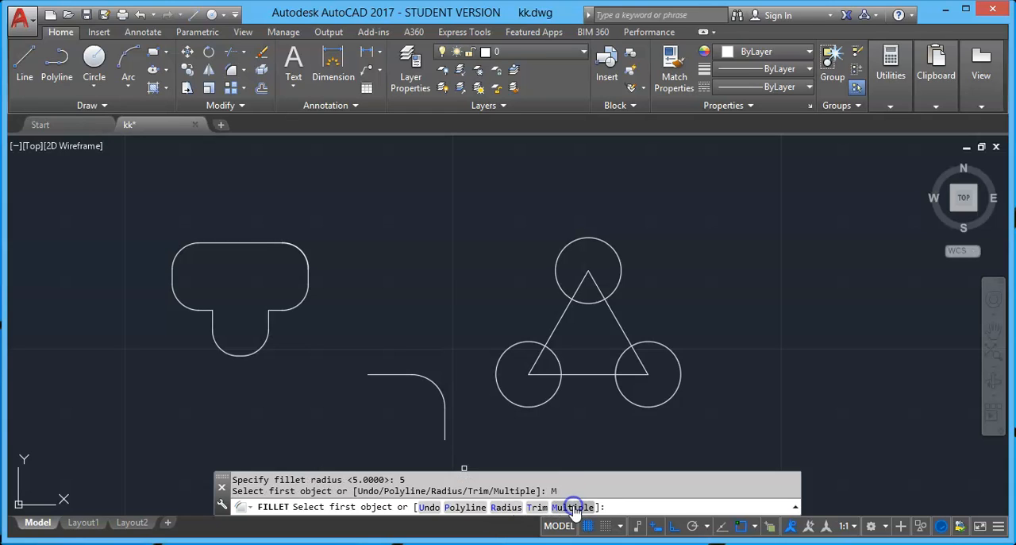
left_click(618, 289)
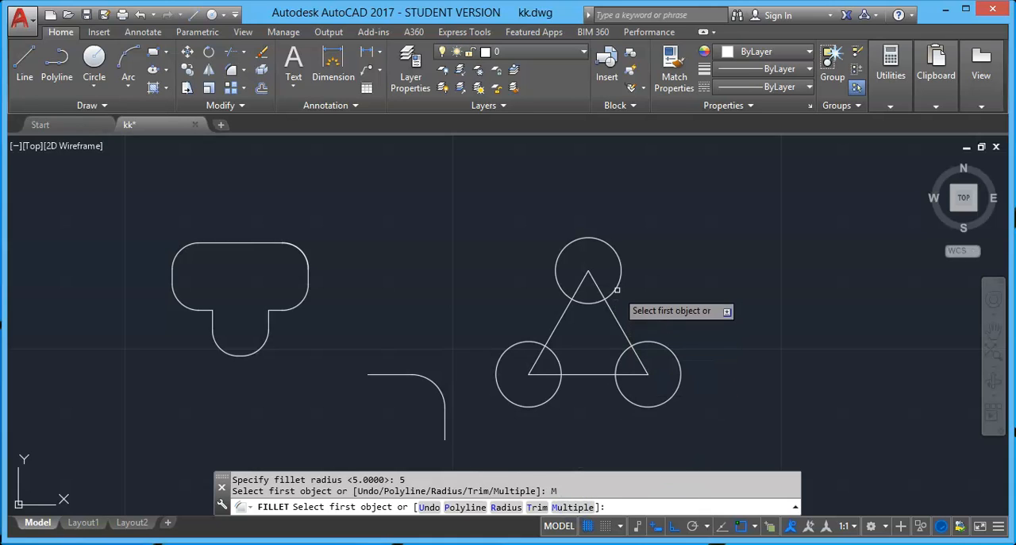
left_click(650, 340)
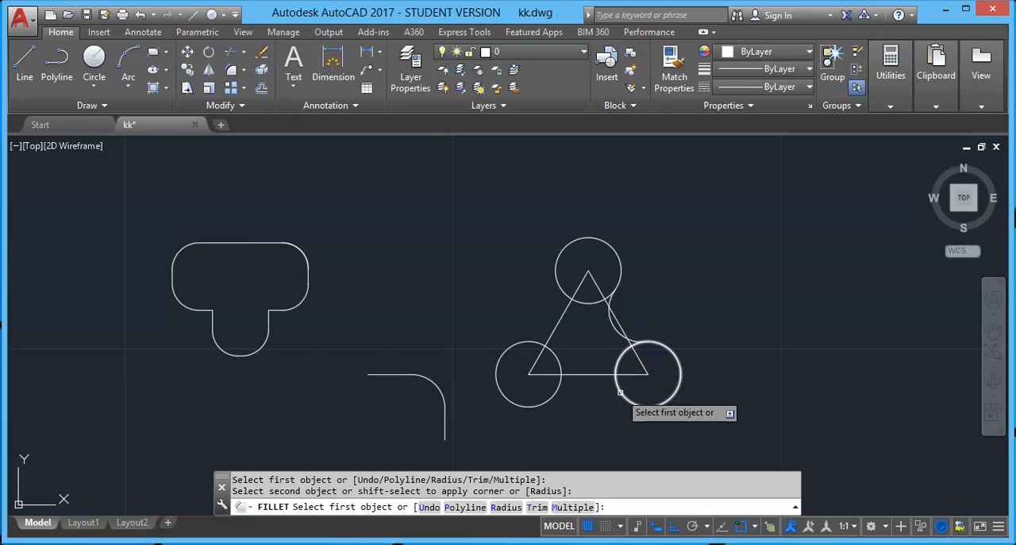
Fillet between the two lower circles and between the lower-left and top circles, and delete the triangle connecting their centres
left_click(620, 392)
left_click(557, 389)
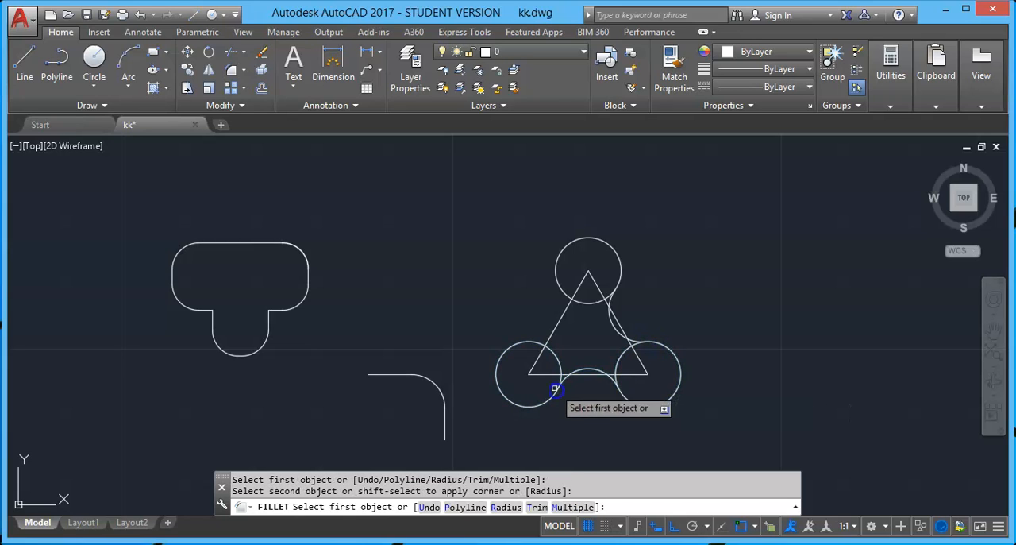
left_click(526, 347)
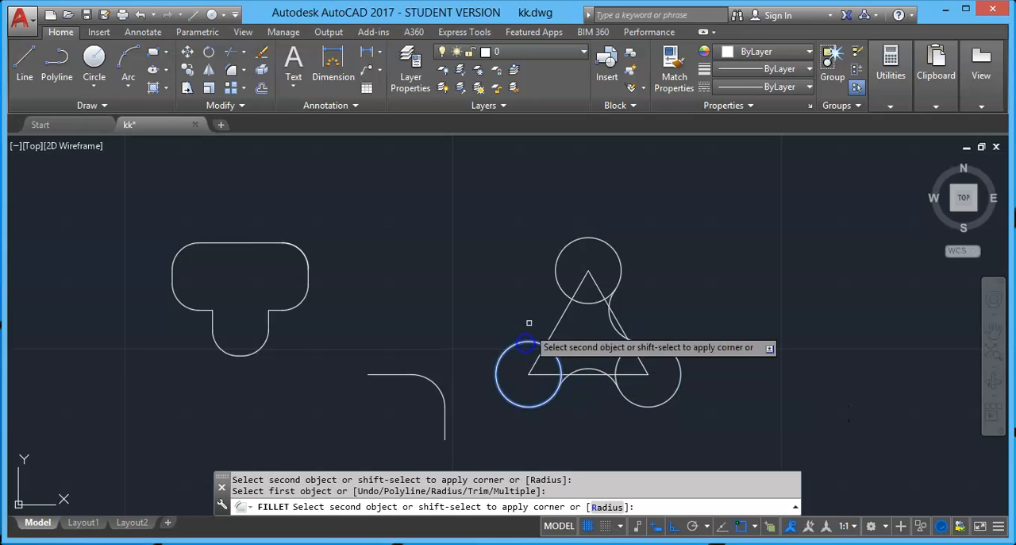
left_click(558, 283)
key("Escape")
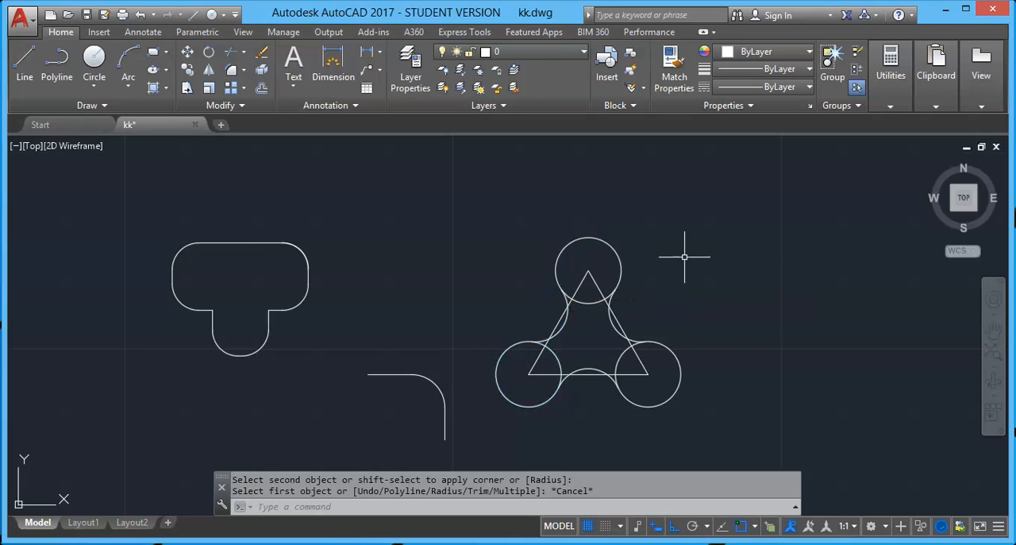
left_click(643, 372)
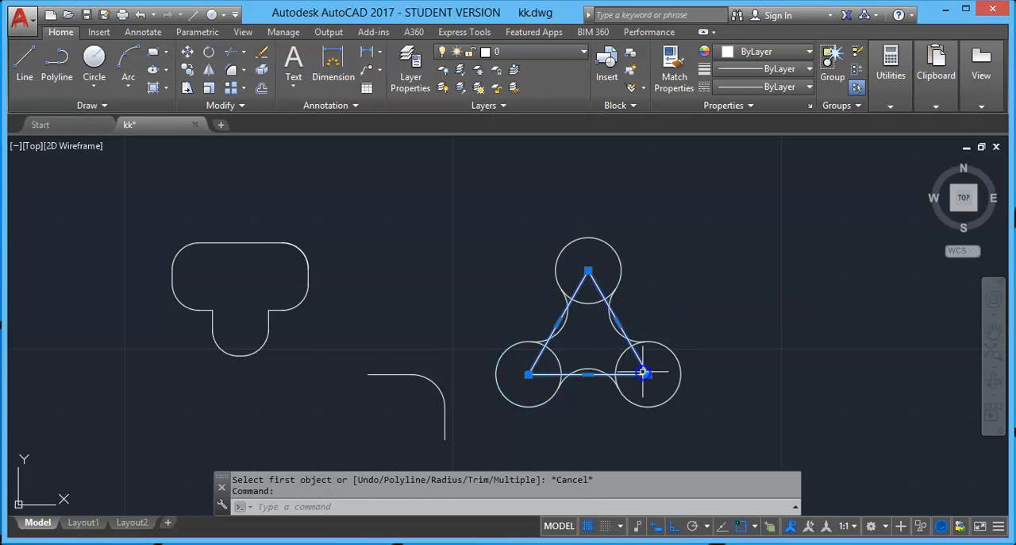
key("Delete")
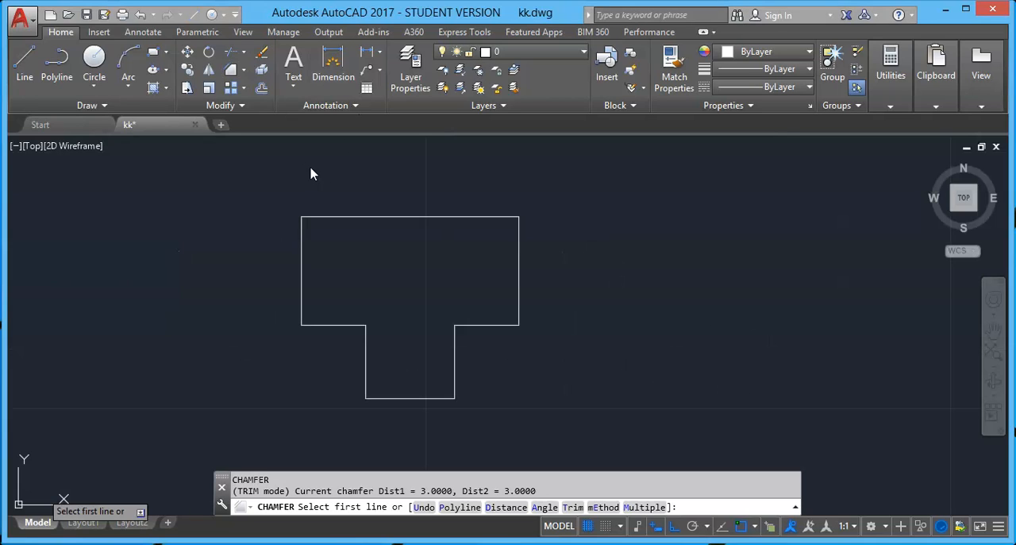
key("Escape")
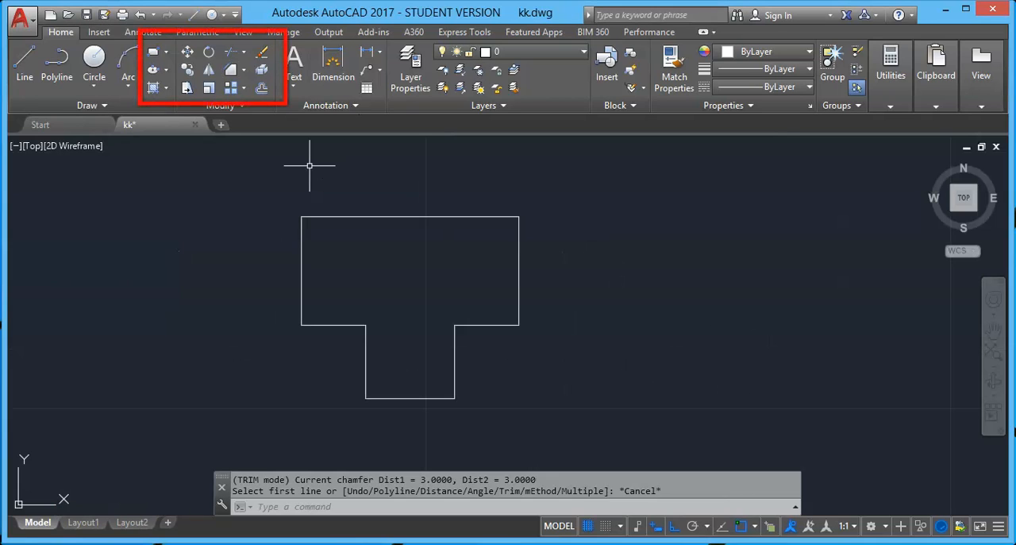
left_click(243, 70)
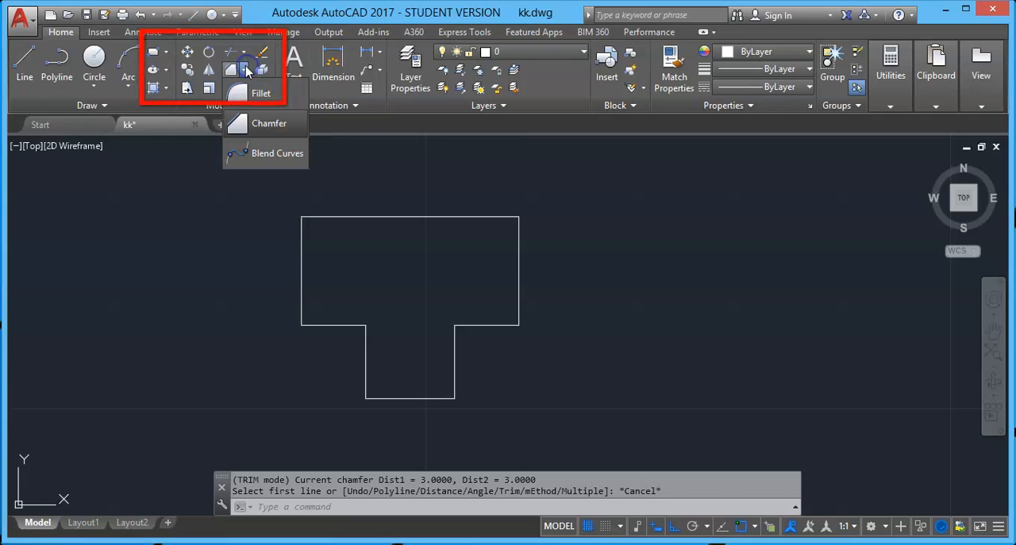
left_click(268, 121)
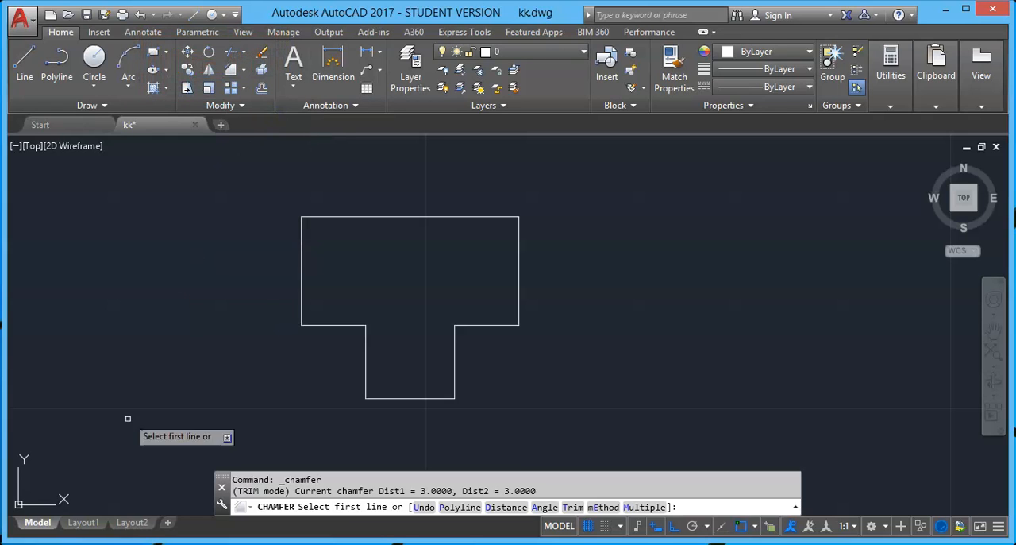
key("Escape")
type("cha")
key("Return")
key("Escape")
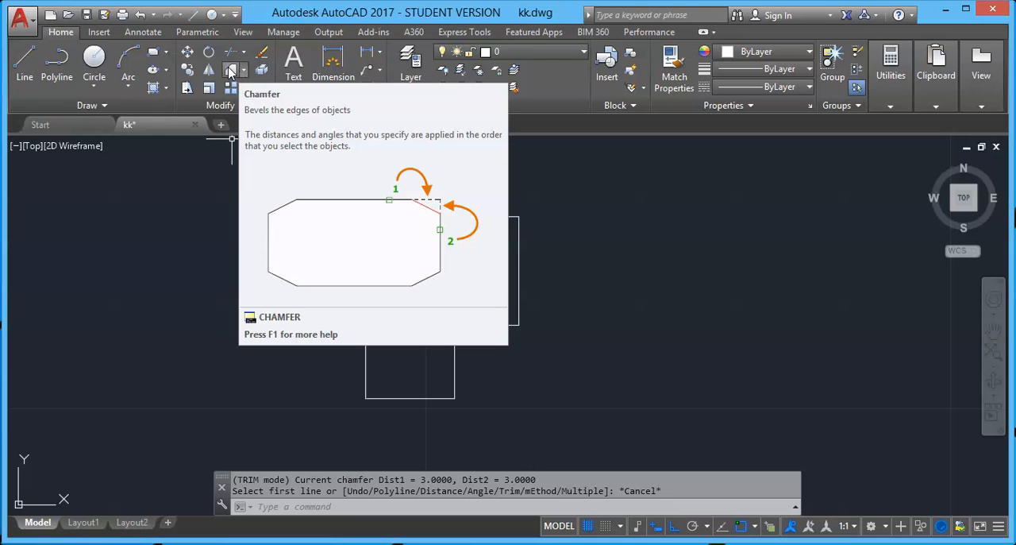
Chamfer the T-shape's upper-right corner between the top and right edges, with both distances at 3 in Trim mode
left_click(229, 69)
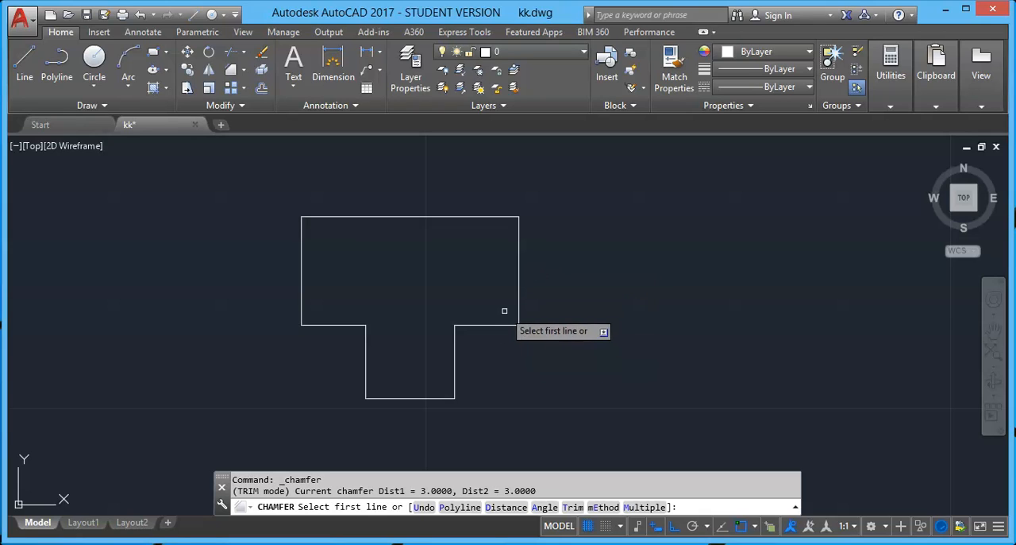
left_click(496, 216)
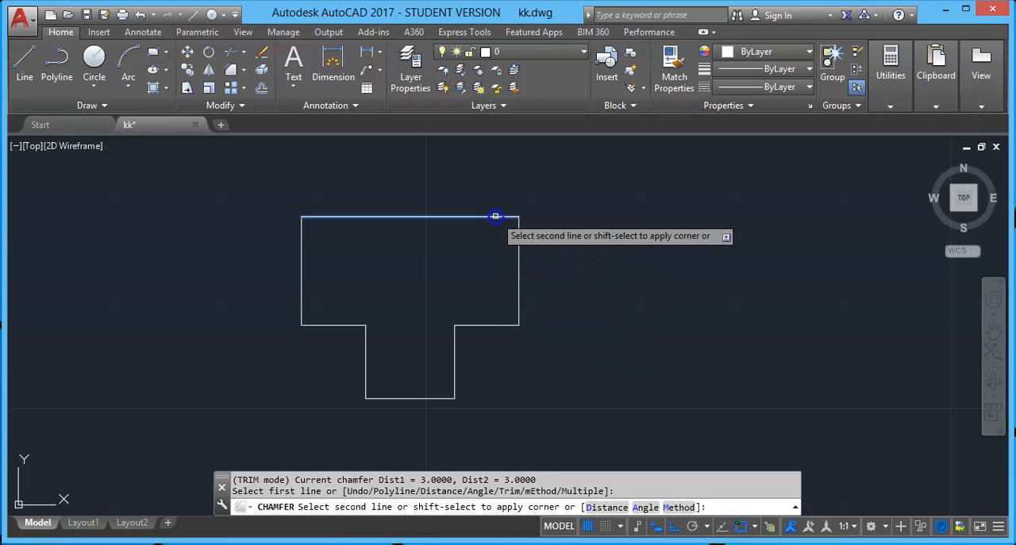
left_click(518, 251)
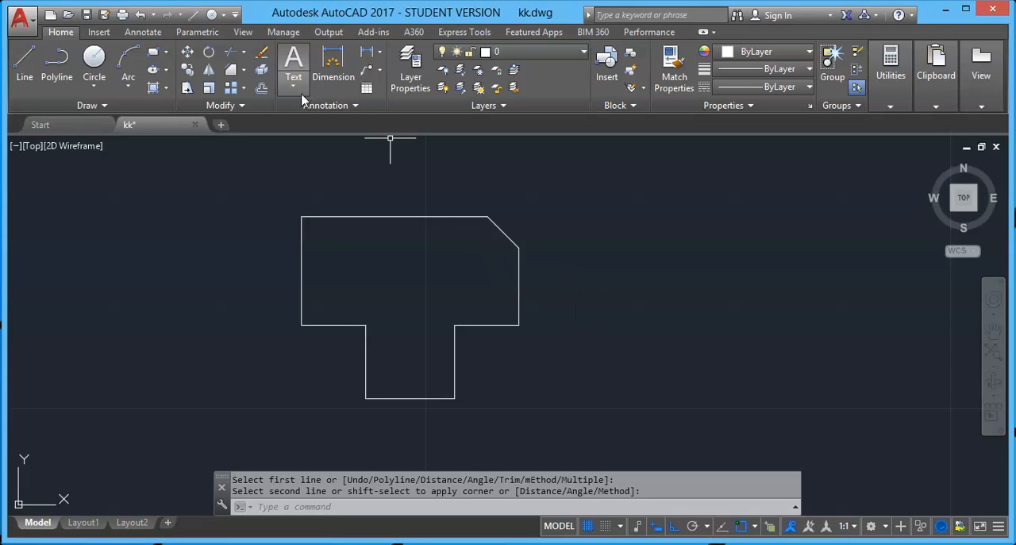
Chamfer the T-shape's upper-left corner in No trim mode, with distance 3 on the top edge and 4 on the left edge
left_click(229, 71)
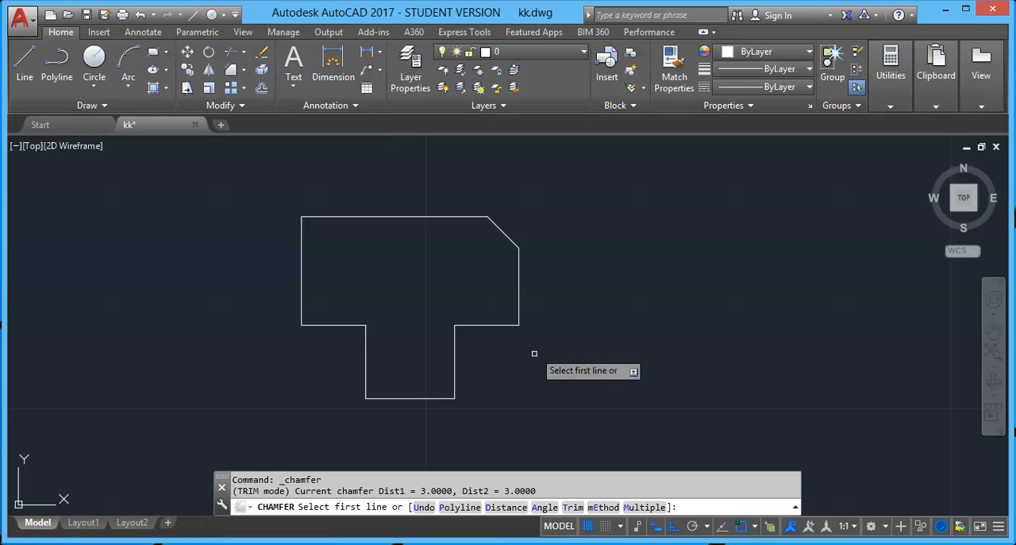
left_click(573, 507)
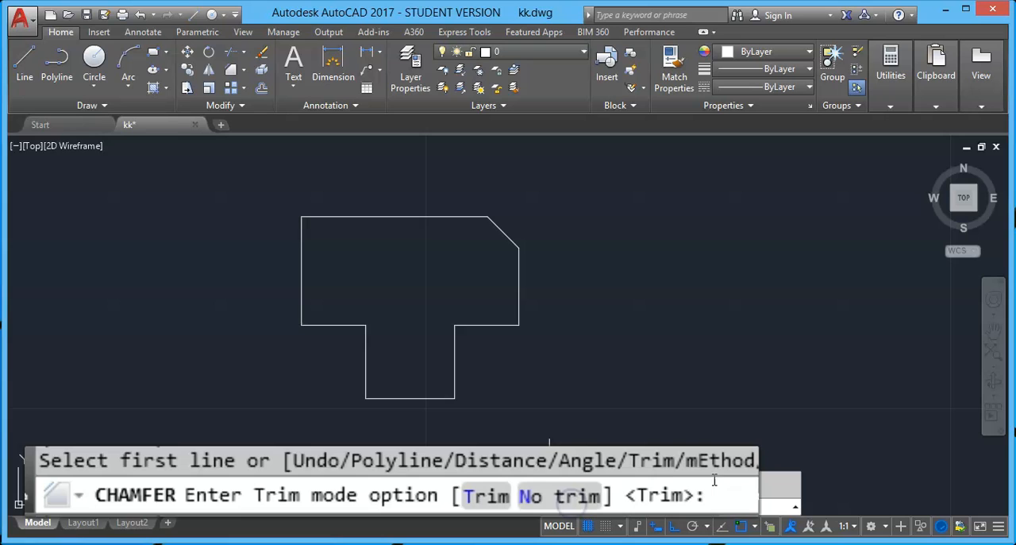
left_click(523, 496)
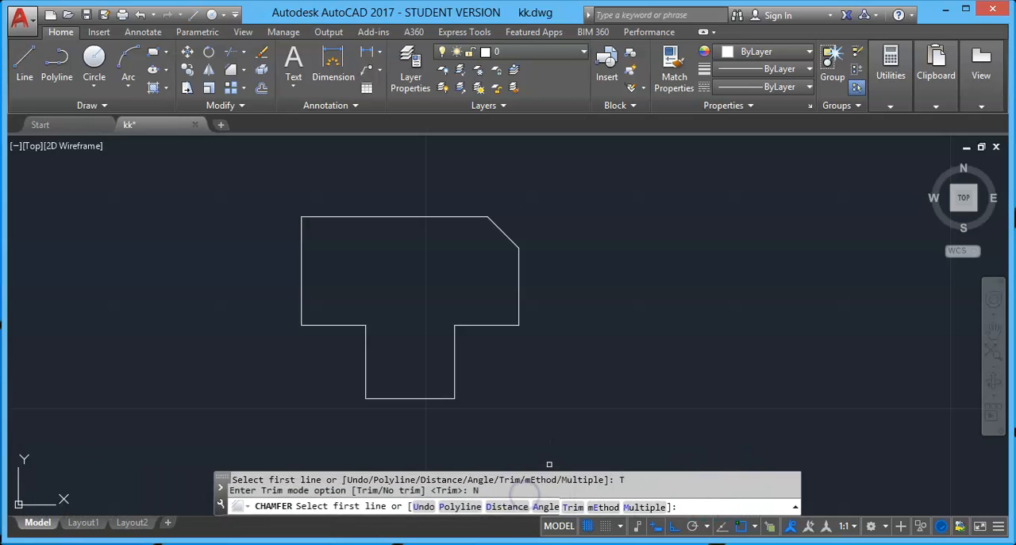
left_click(508, 507)
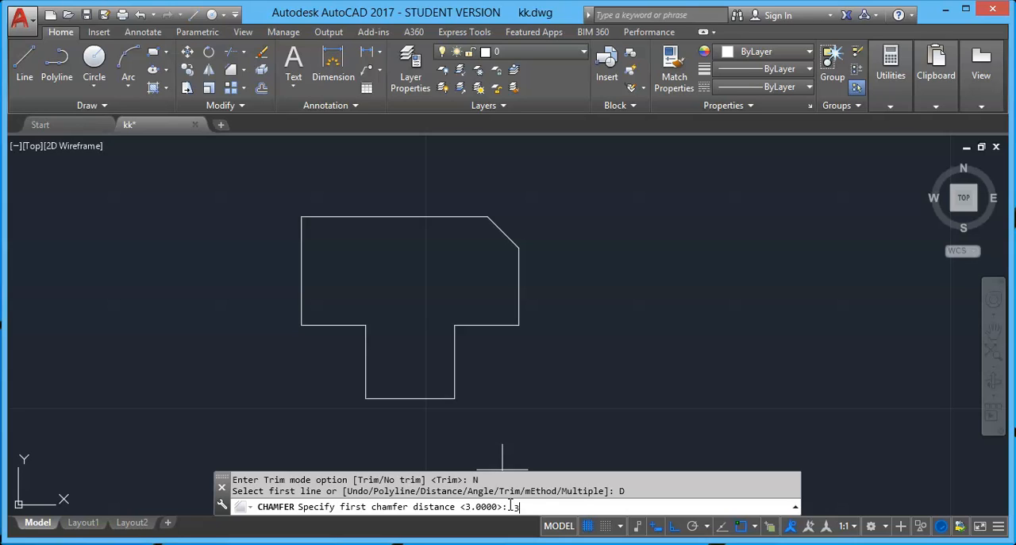
type("3")
key("Return")
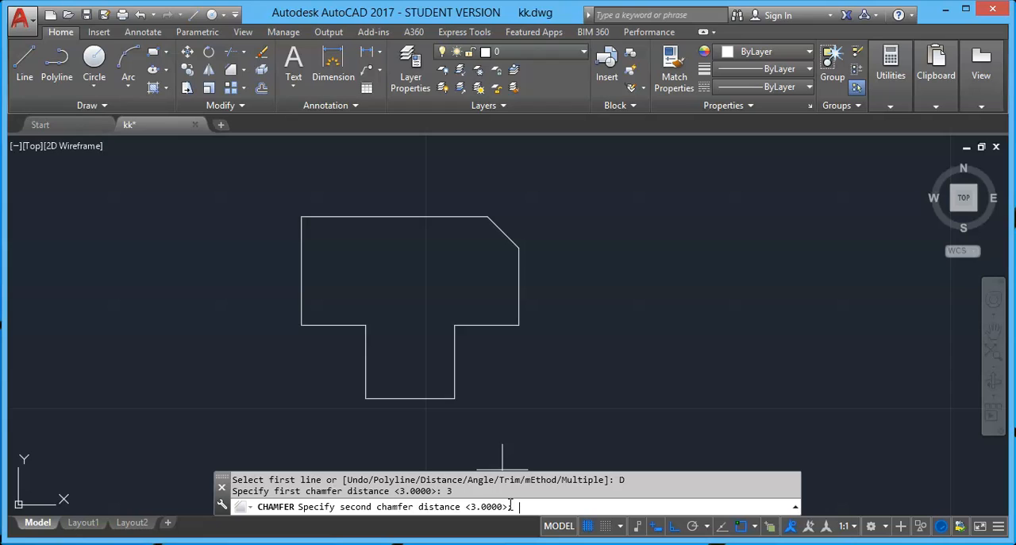
type("4")
key("Return")
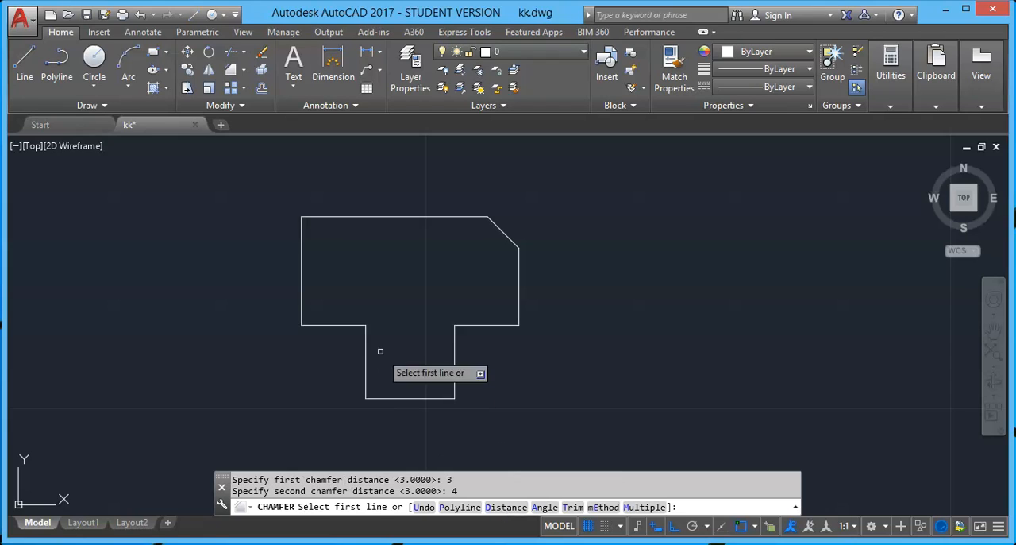
left_click(342, 218)
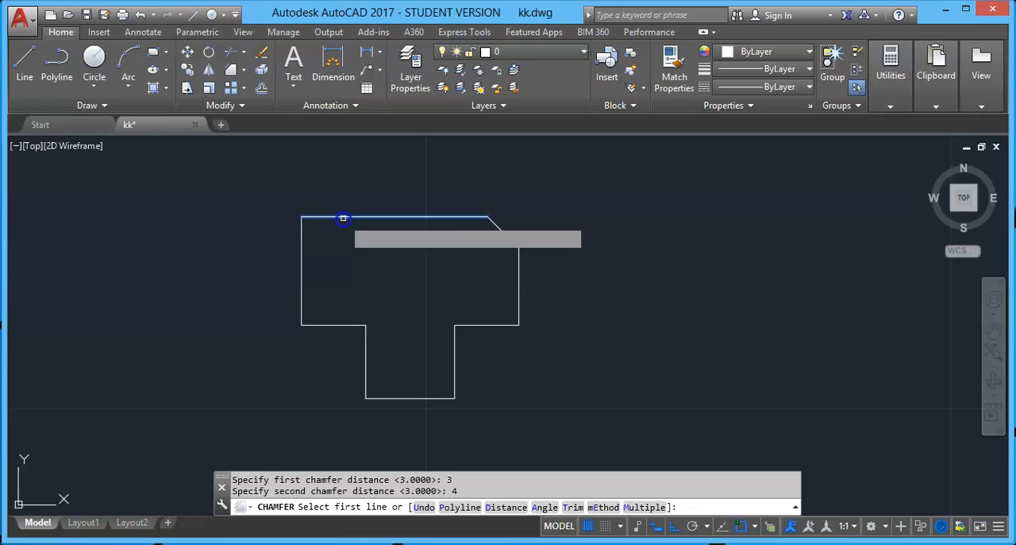
left_click(302, 267)
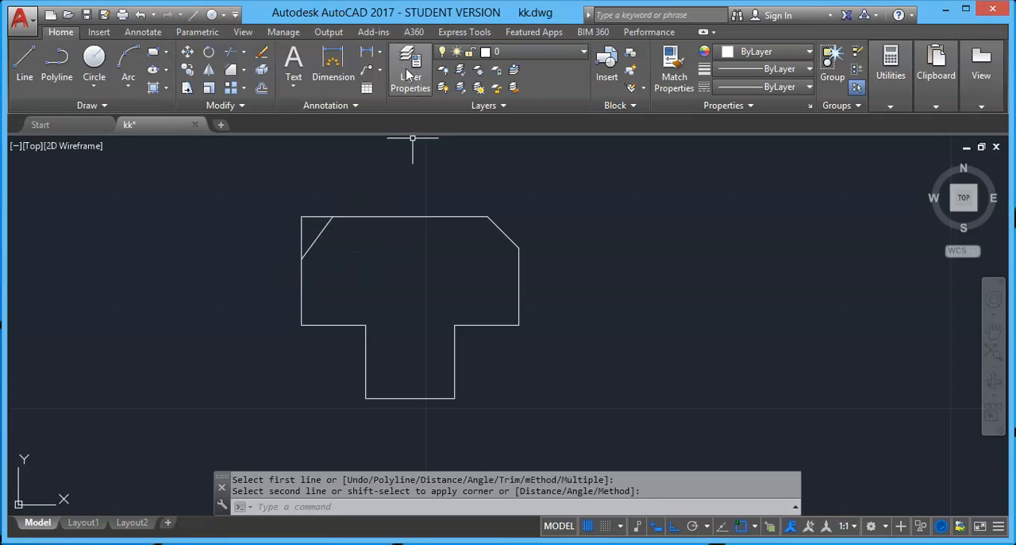
Add a horizontal linear dimension above the top edge for the upper-left chamfer's first distance
left_click(379, 51)
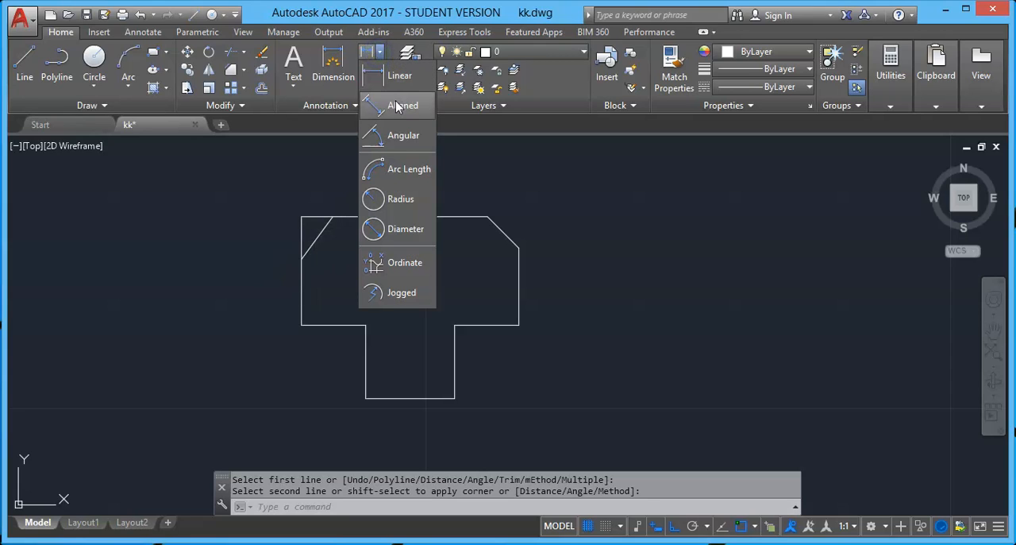
left_click(396, 76)
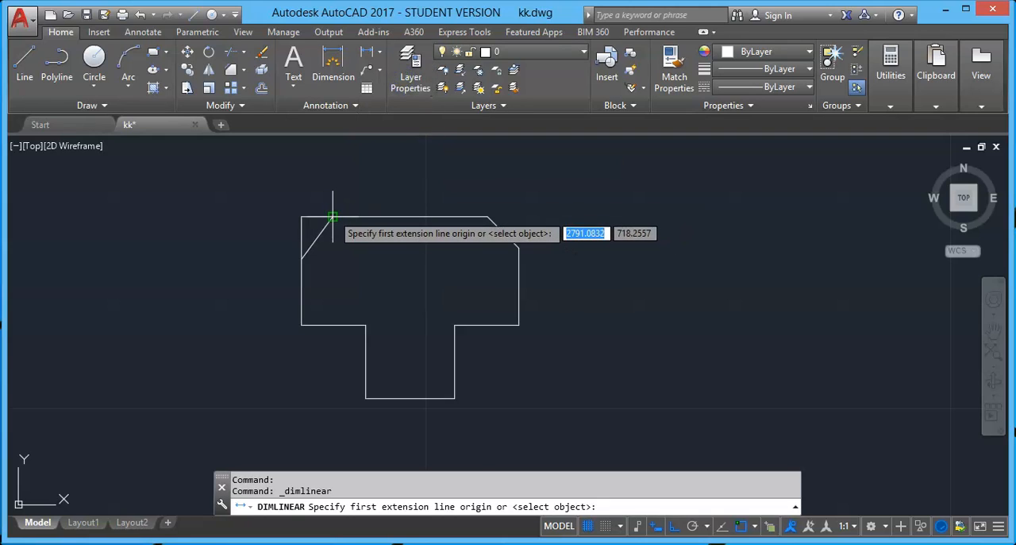
left_click(333, 216)
left_click(301, 216)
left_click(302, 198)
Add a vertical linear dimension beside the left edge for the upper-left chamfer's second distance
key("Return")
scroll(302, 203, "up", 4)
left_click(296, 227)
left_click(296, 334)
left_click(249, 311)
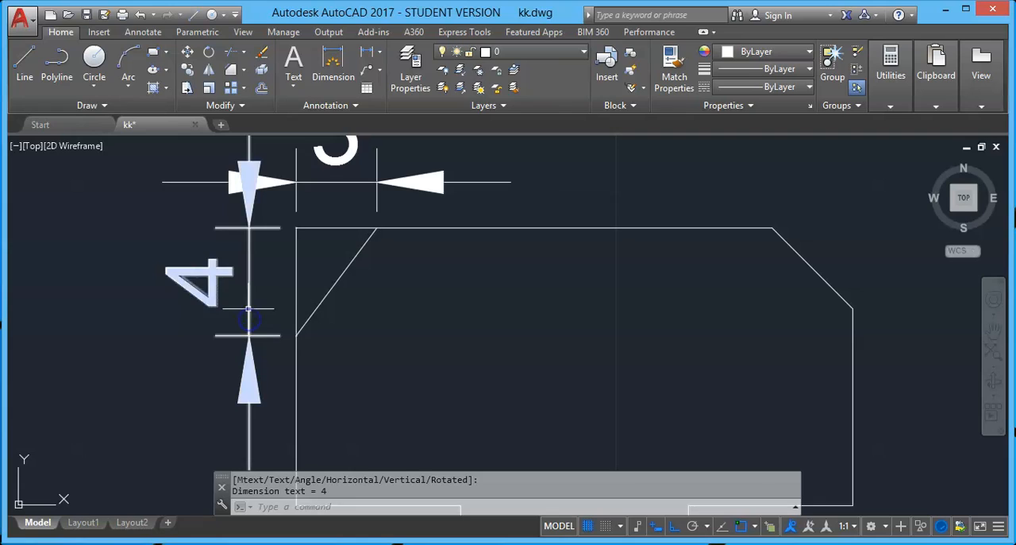
scroll(249, 312, "down", 3)
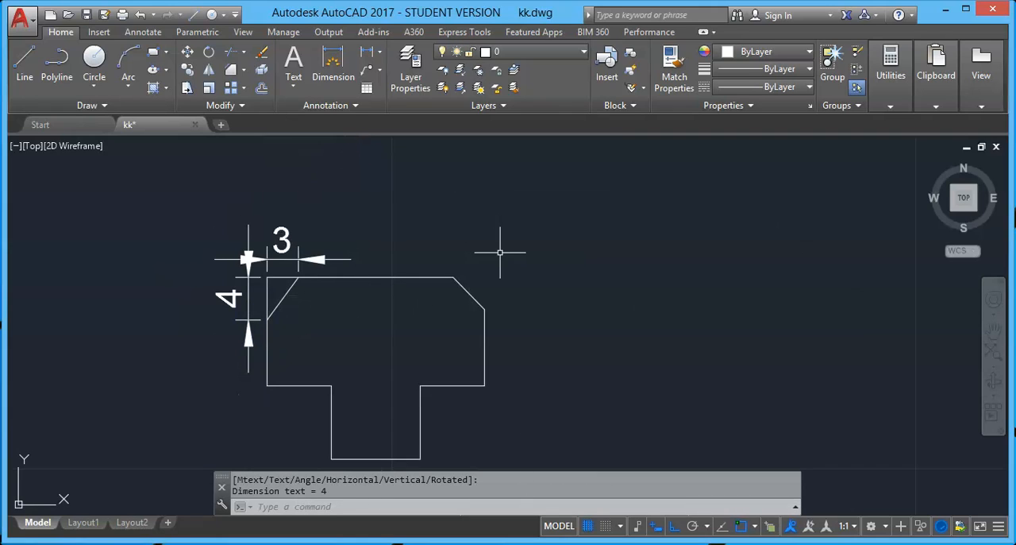
Undo the horizontal and vertical linear dimensions added at the T-shape's upper-left chamfer
key("ctrl+z")
key("ctrl+z")
key("ctrl+z")
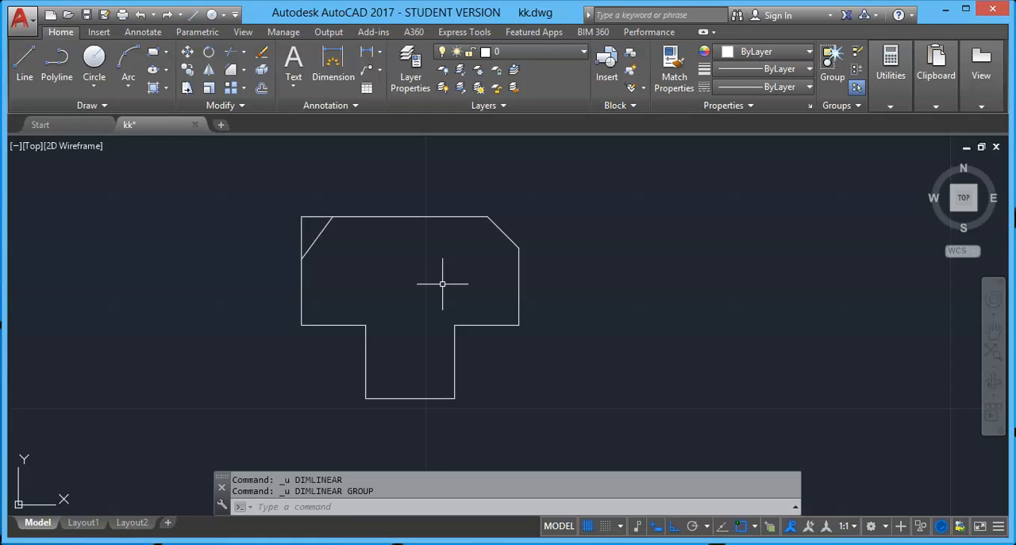
Set up the Chamfer command with both distances at 4 and the Multiple option for several corners
left_click(231, 70)
type("D")
key("Return")
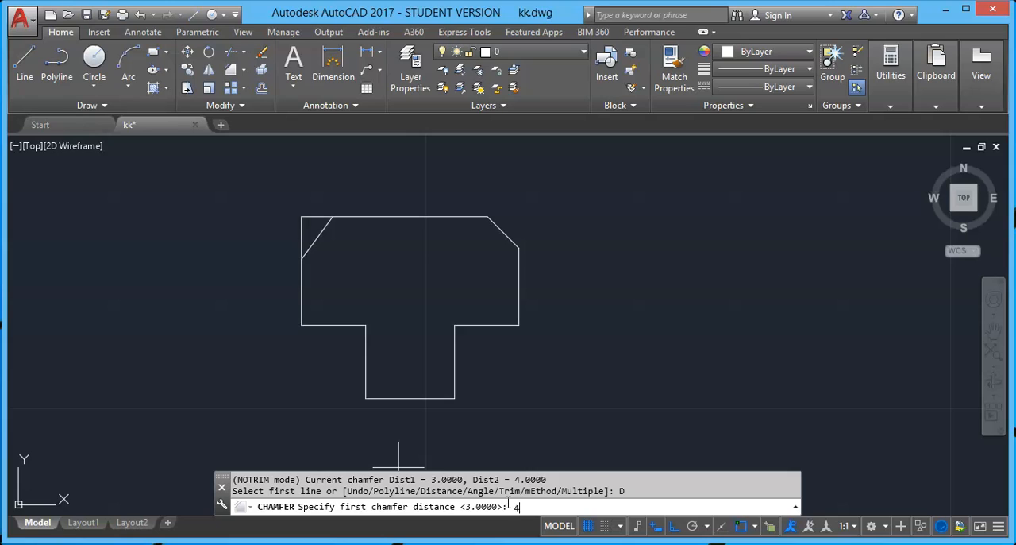
key("Return")
type("4")
key("Return")
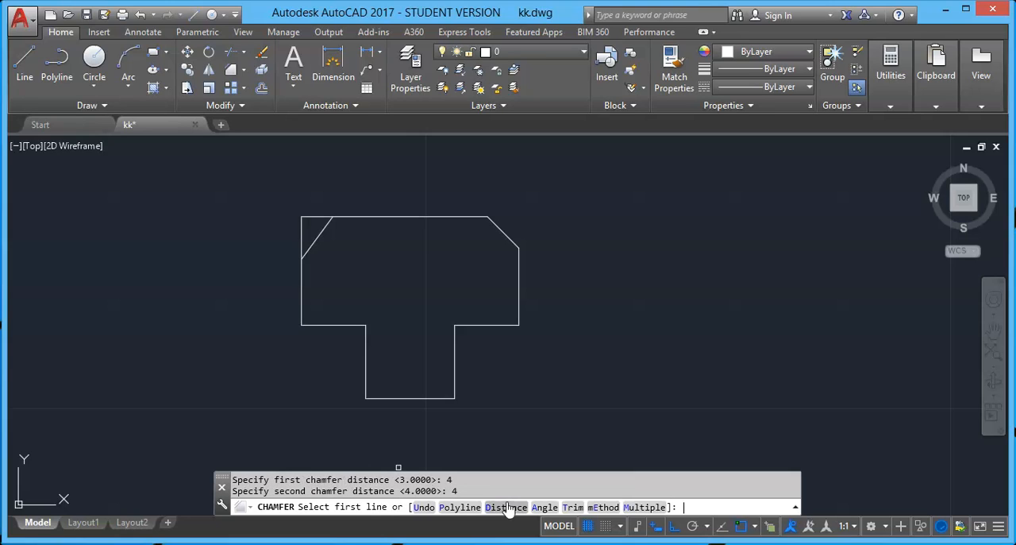
left_click(637, 508)
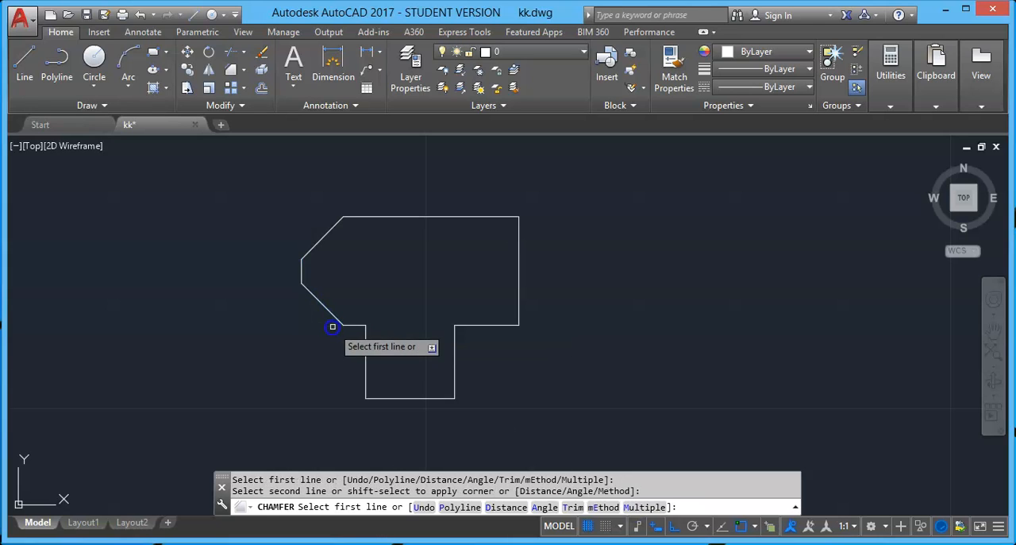
Chamfer both lower corners of the T-shape's stem and the crossbar's lower-right corner, and select the right edge for the upper-right chamfer
left_click(367, 362)
left_click(400, 397)
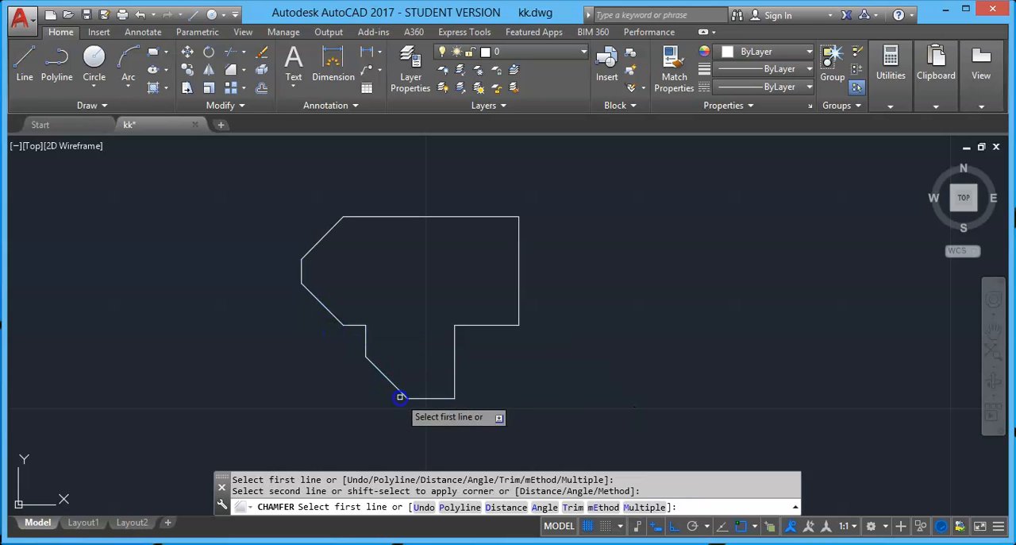
left_click(427, 398)
left_click(454, 367)
left_click(481, 326)
left_click(520, 296)
left_click(518, 247)
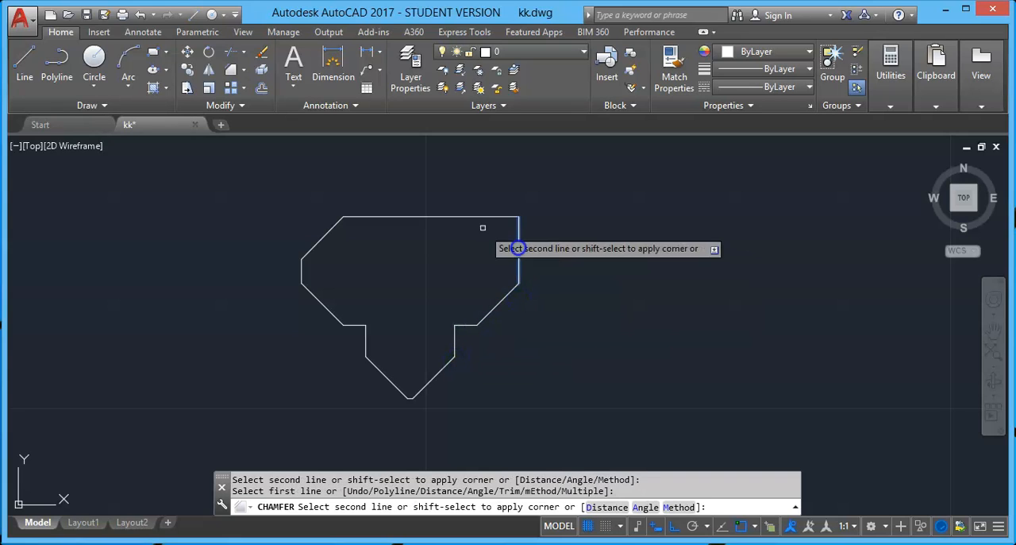